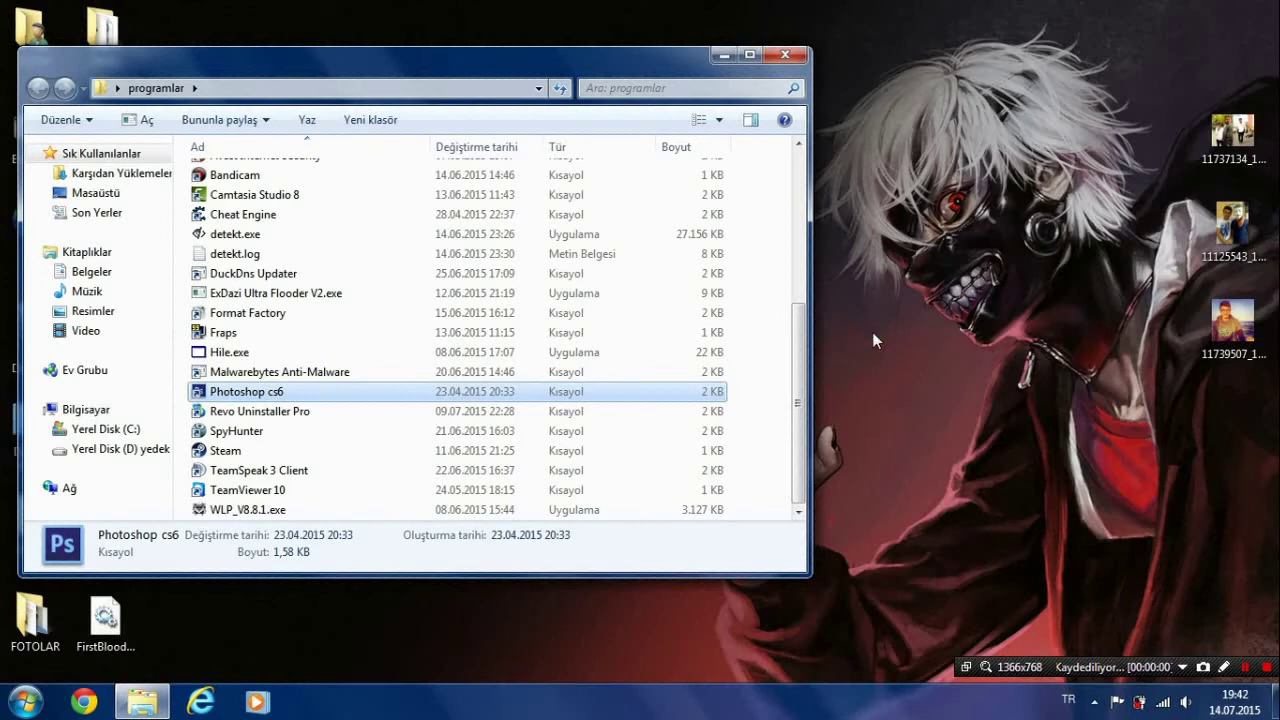
# - Launch Photoshop CS6, open the three desktop photos as separate documents and maximise the window
pyautogui.doubleClick(250, 392)
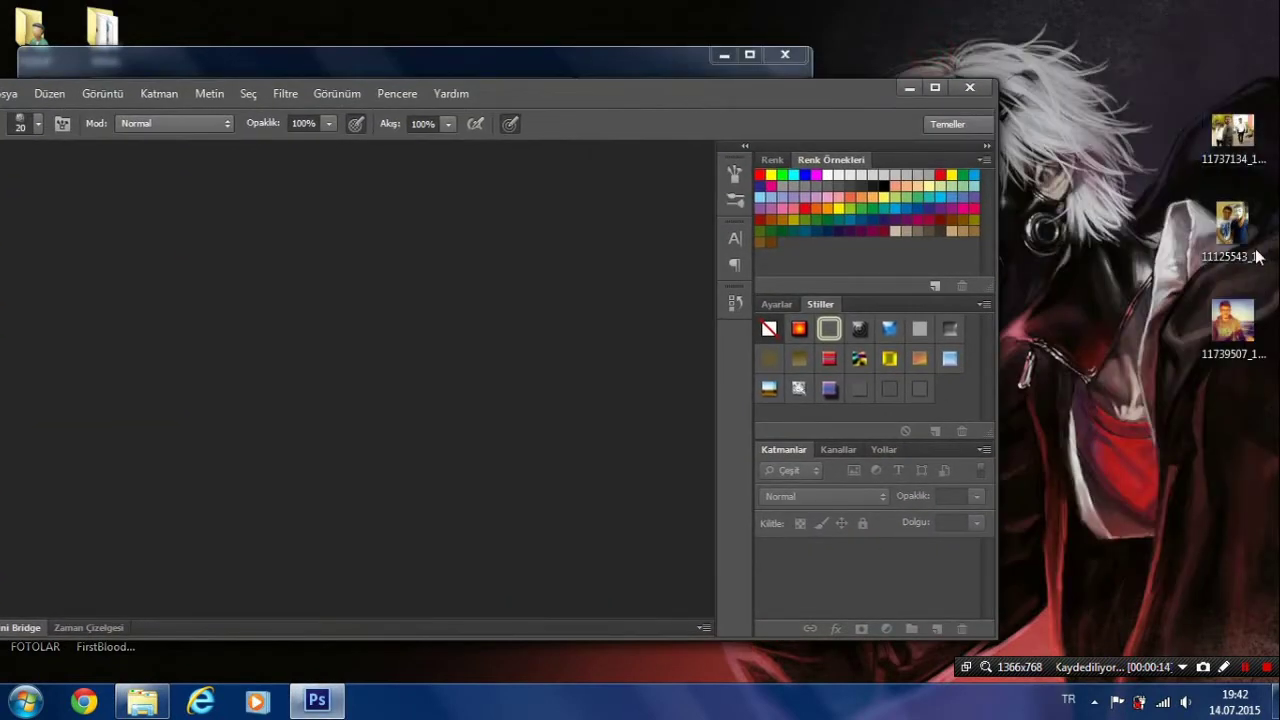
pyautogui.moveTo(1232, 320); pyautogui.dragTo(545, 275)
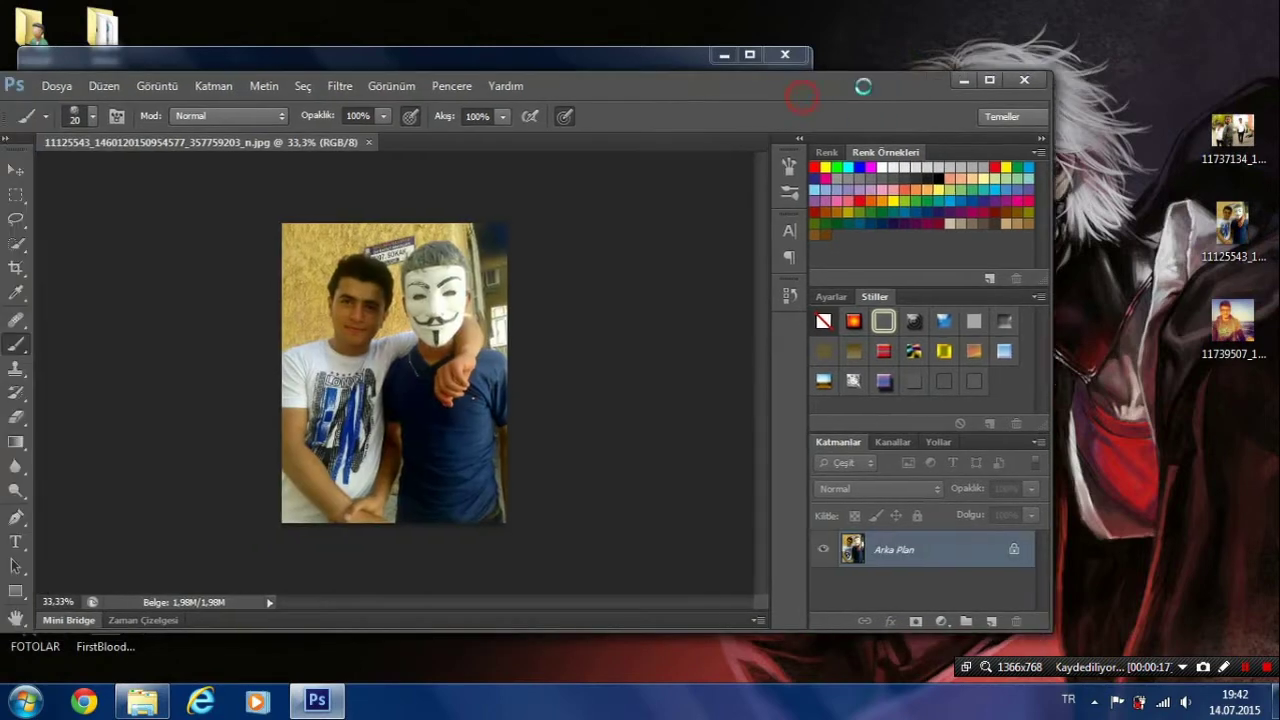
pyautogui.moveTo(1245, 332); pyautogui.dragTo(636, 140)
pyautogui.moveTo(1232, 135); pyautogui.dragTo(755, 125)
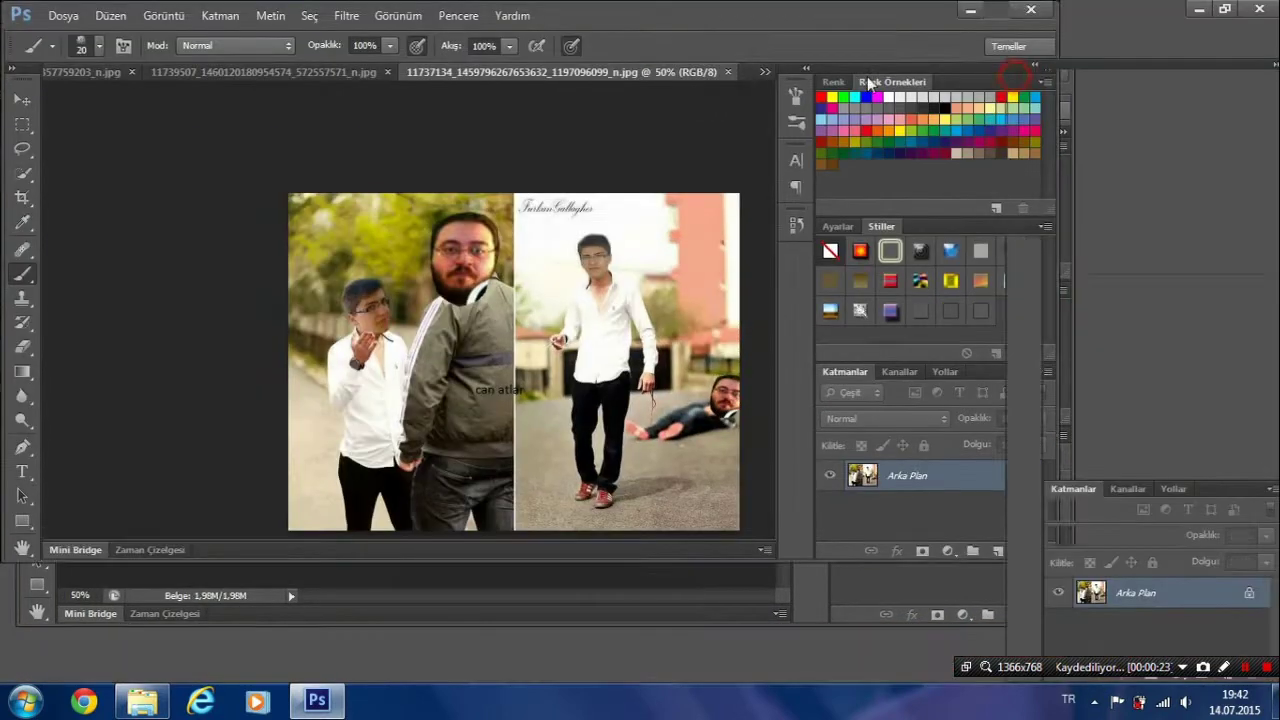
pyautogui.click(206, 70)
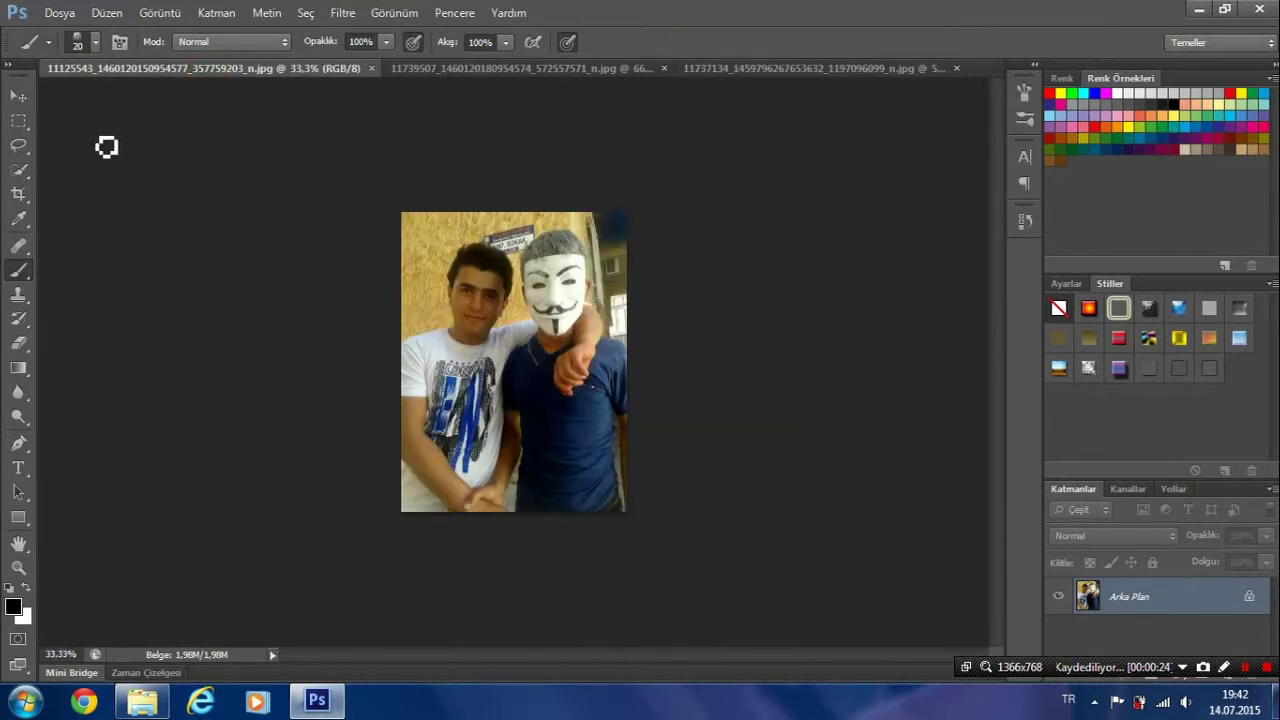
# - Quick-select the white-shirted man's face and hair, trimming the edges in subtract mode
pyautogui.click(20, 146)
pyautogui.click(20, 169)
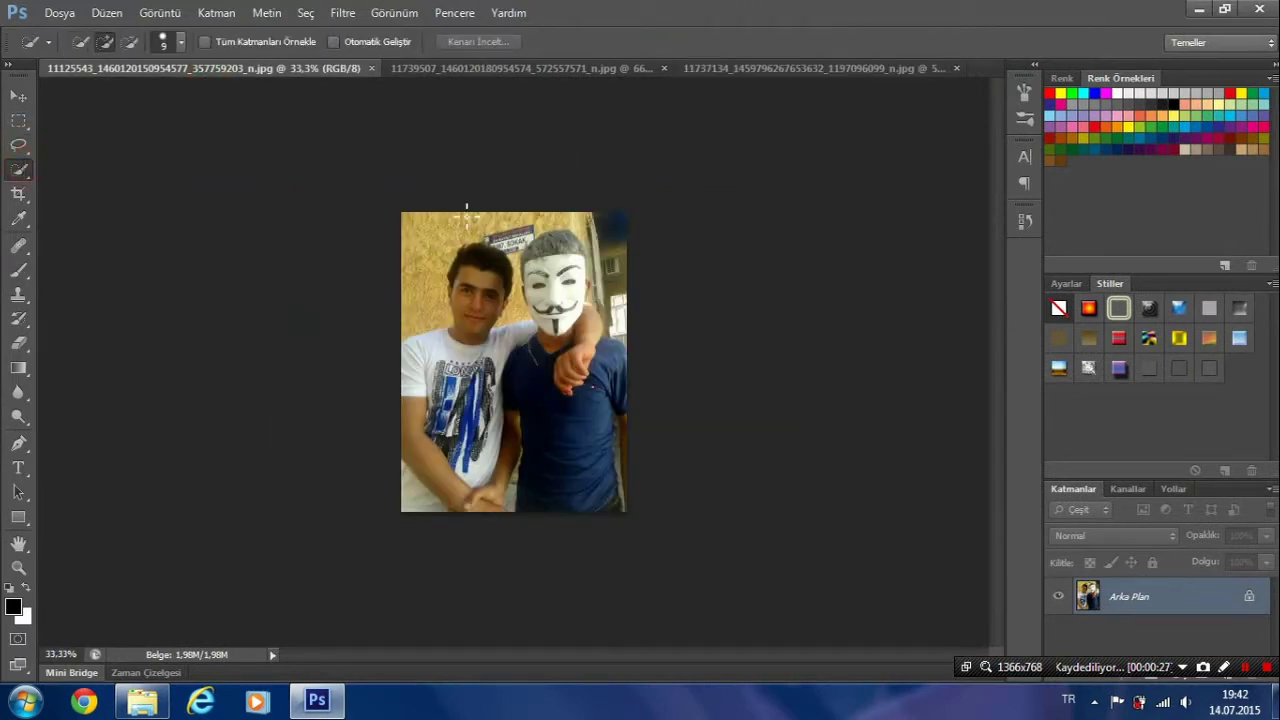
pyautogui.scroll(5, 466, 214)
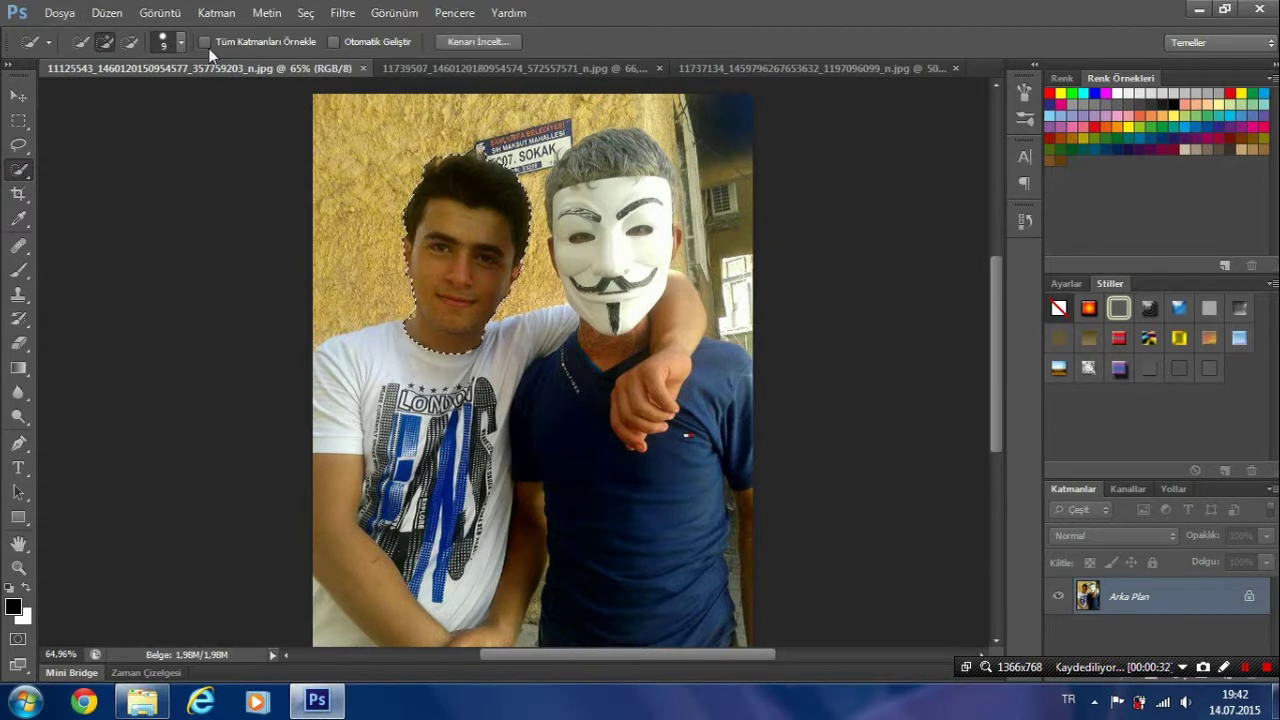
pyautogui.click(130, 44)
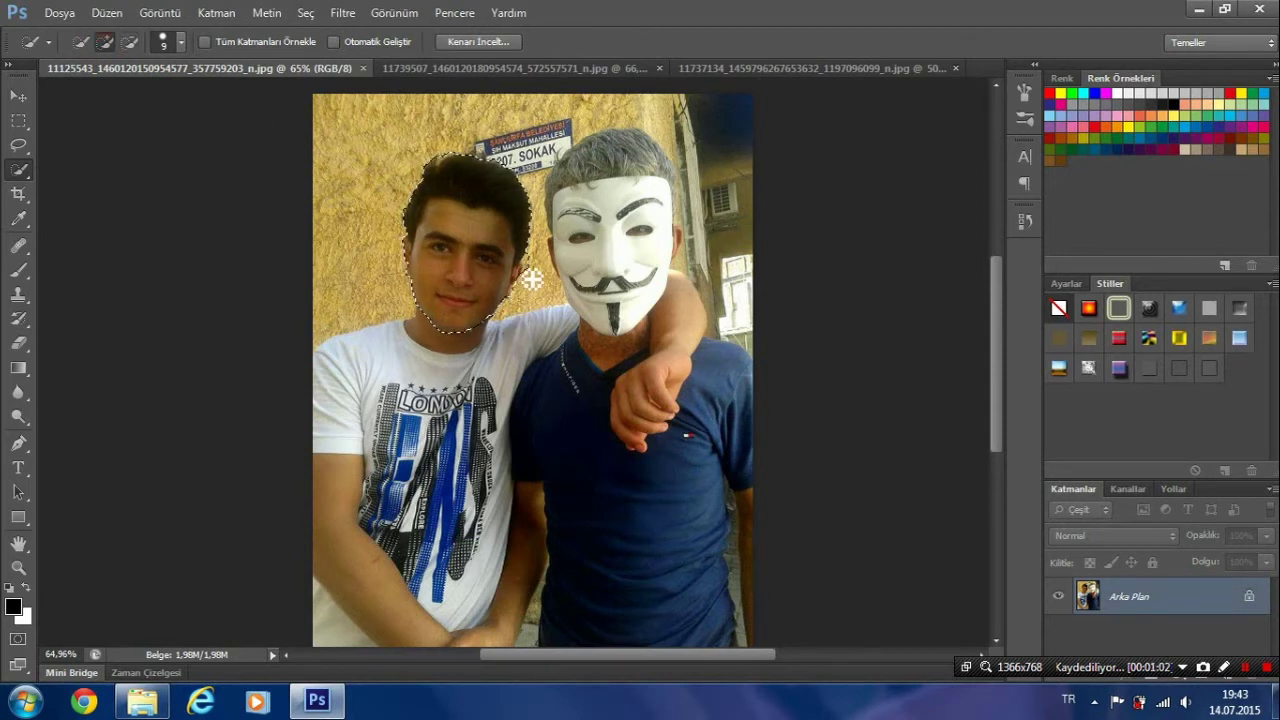
# - Check the face selection in Refine Edge and keep it
pyautogui.click(459, 41)
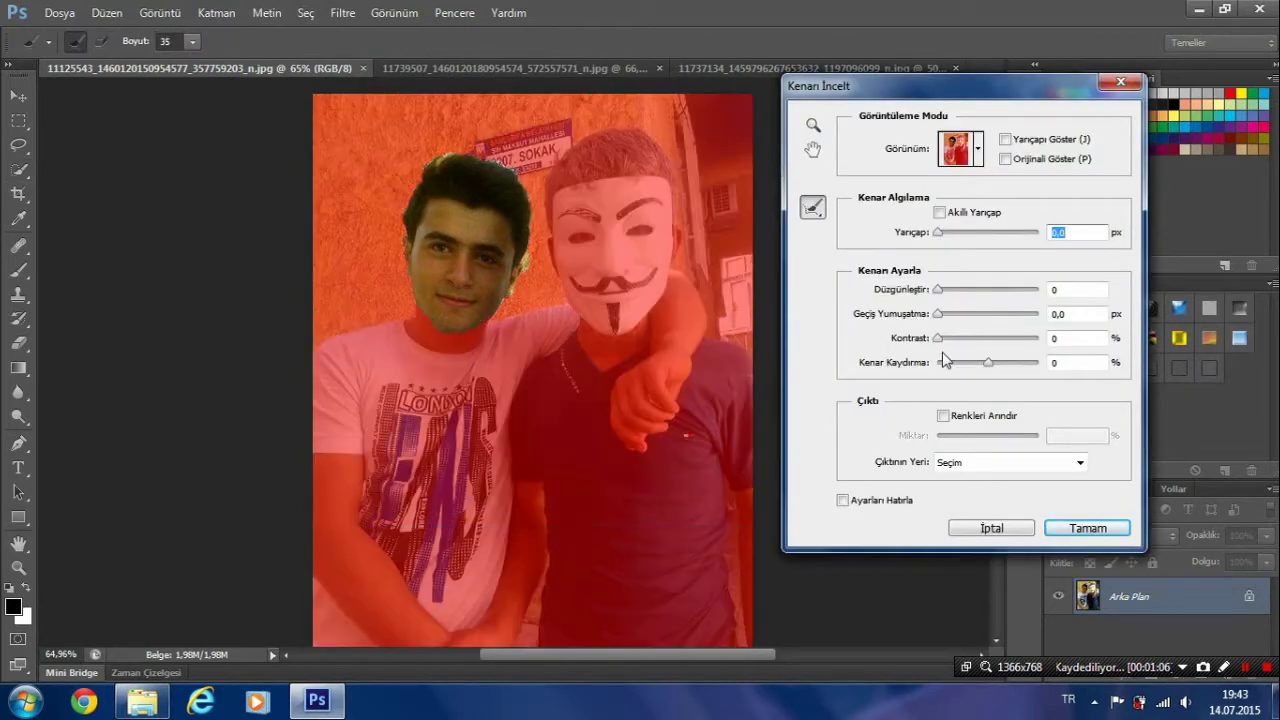
pyautogui.click(1016, 532)
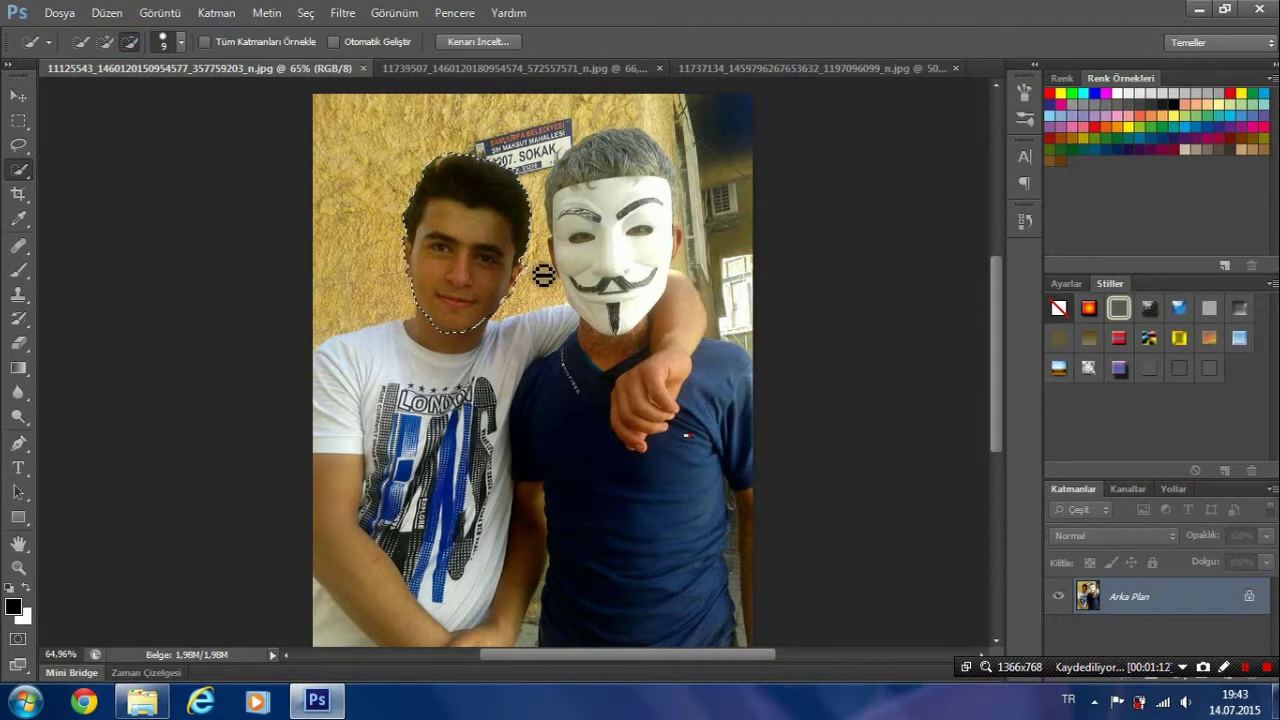
pyautogui.click(472, 42)
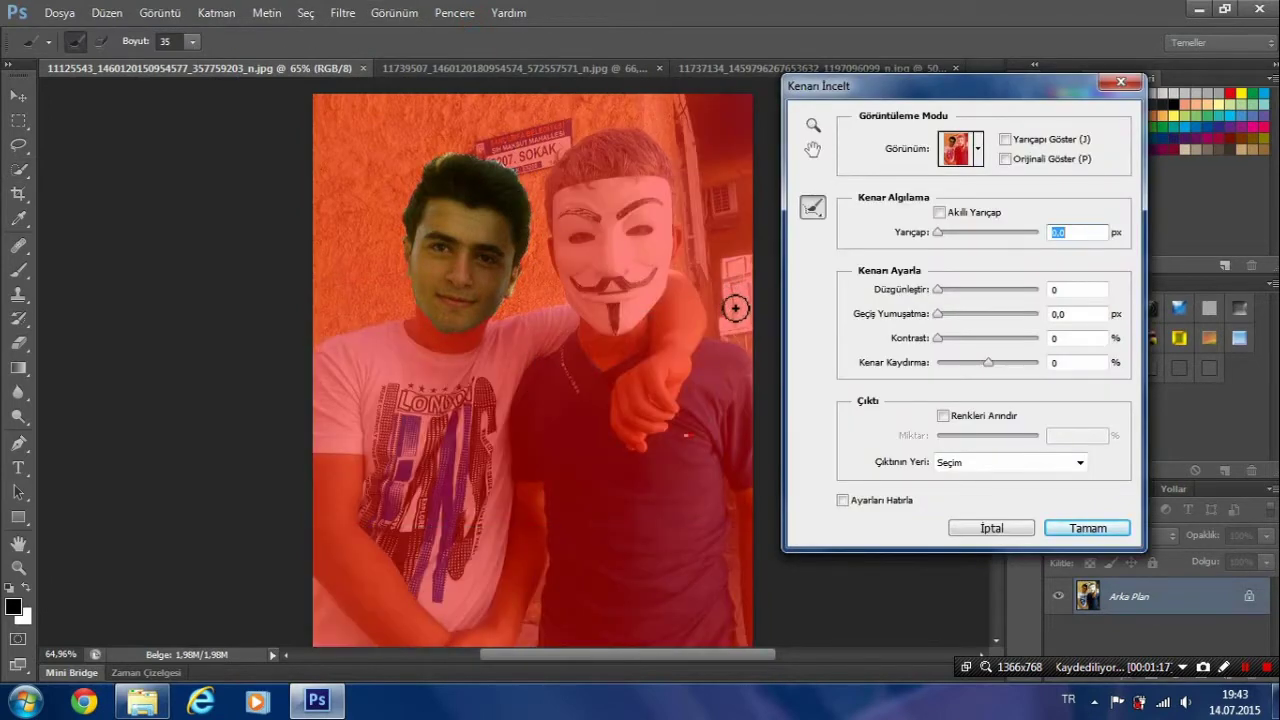
pyautogui.click(1088, 528)
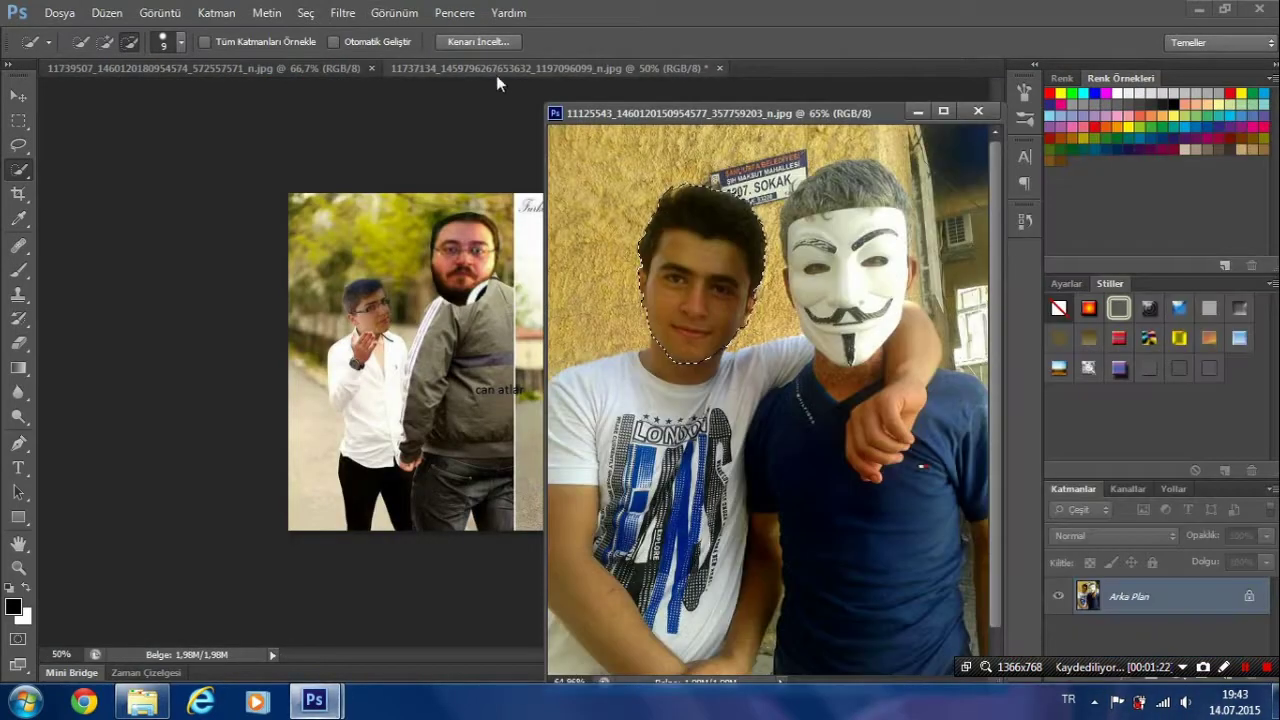
# - Move the selected face onto the bearded man's head in the collage as Katman 1
pyautogui.moveTo(294, 69); pyautogui.dragTo(545, 114)
pyautogui.press('v')
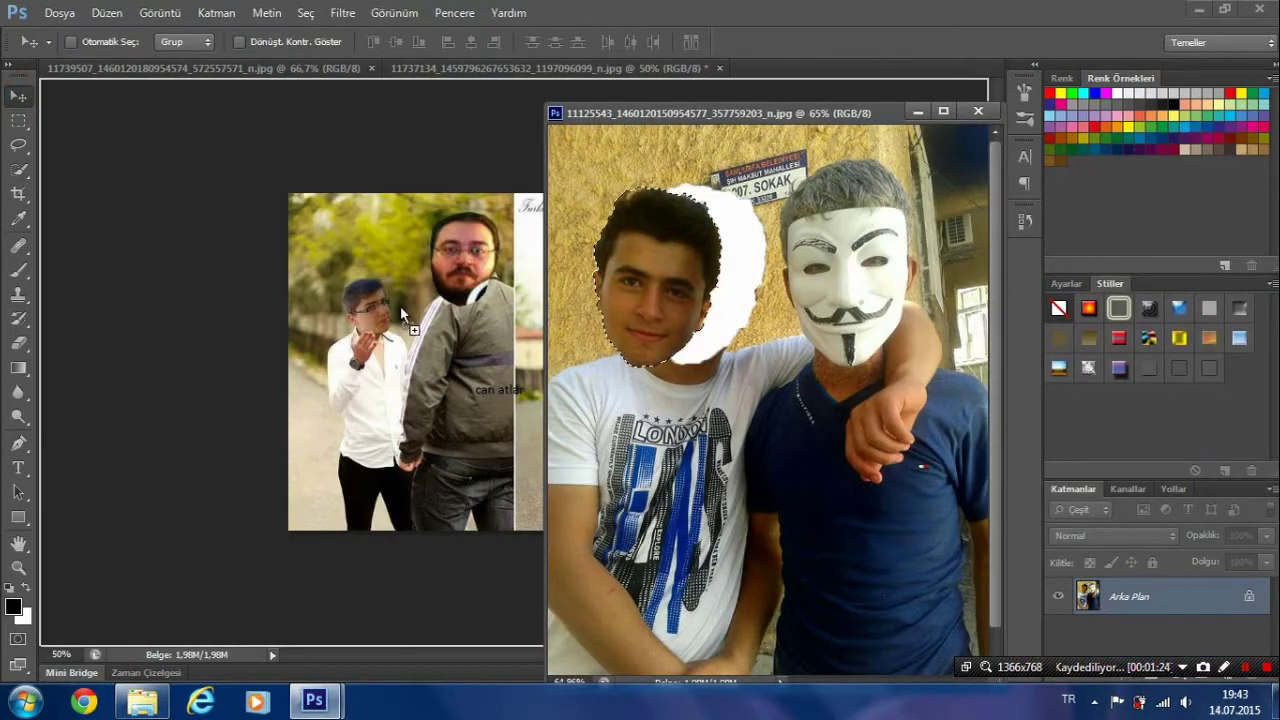
pyautogui.moveTo(672, 258)
pyautogui.mouseDown()
pyautogui.moveTo(400, 300)
pyautogui.moveTo(468, 257)
pyautogui.mouseUp()
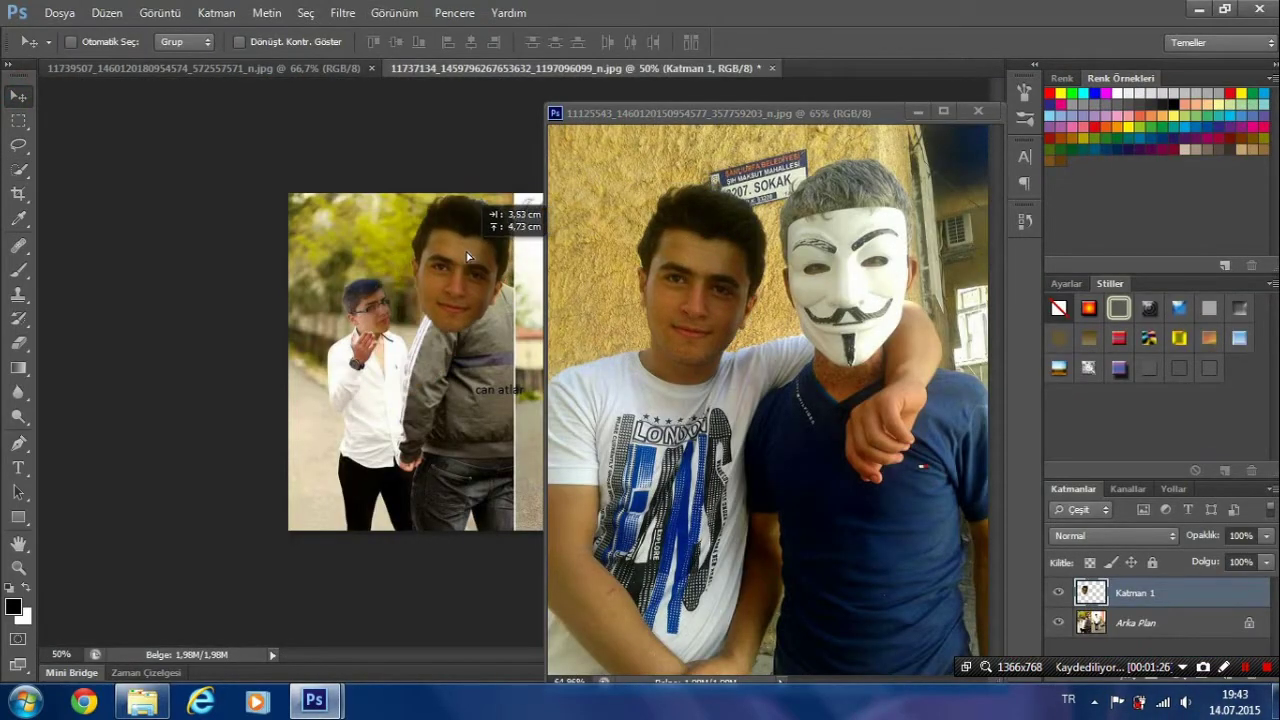
pyautogui.click(916, 108)
# - In the seaside photo, quick-select the glasses-wearing boy's face and hair with a 13 px brush
pyautogui.click(197, 69)
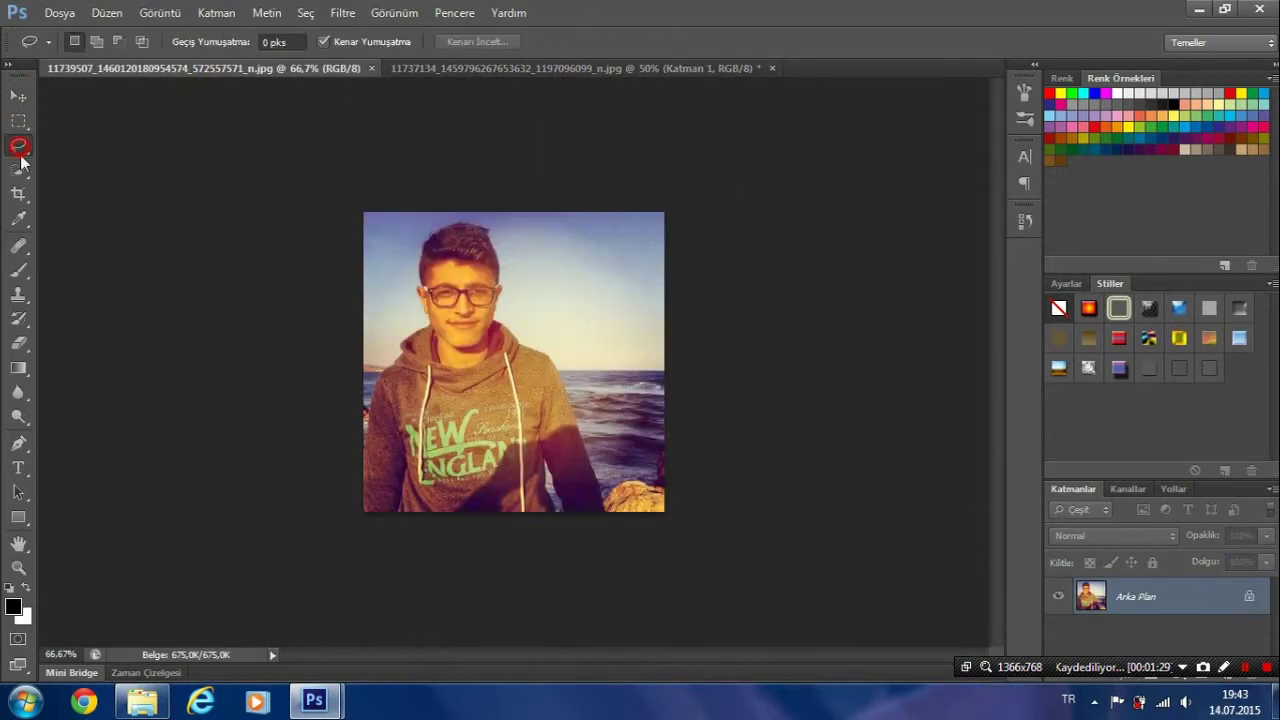
pyautogui.press('w')
pyautogui.scroll(3, 417, 271)
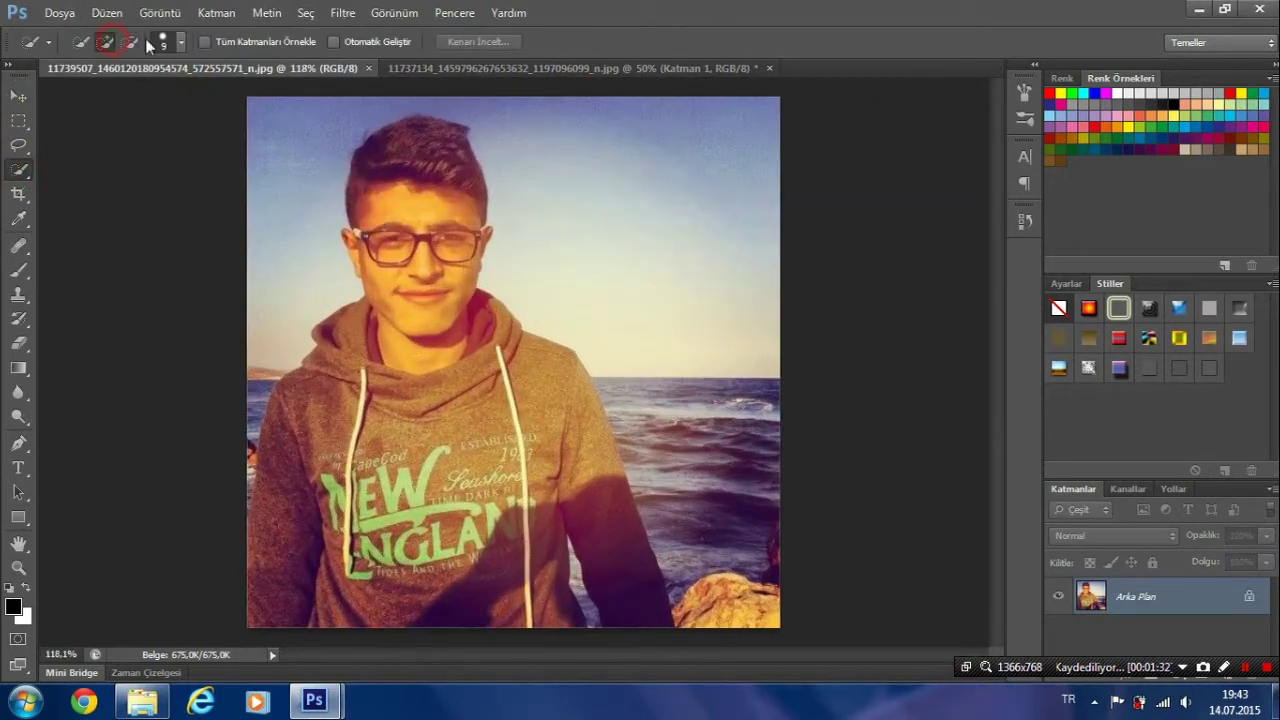
pyautogui.click(168, 42)
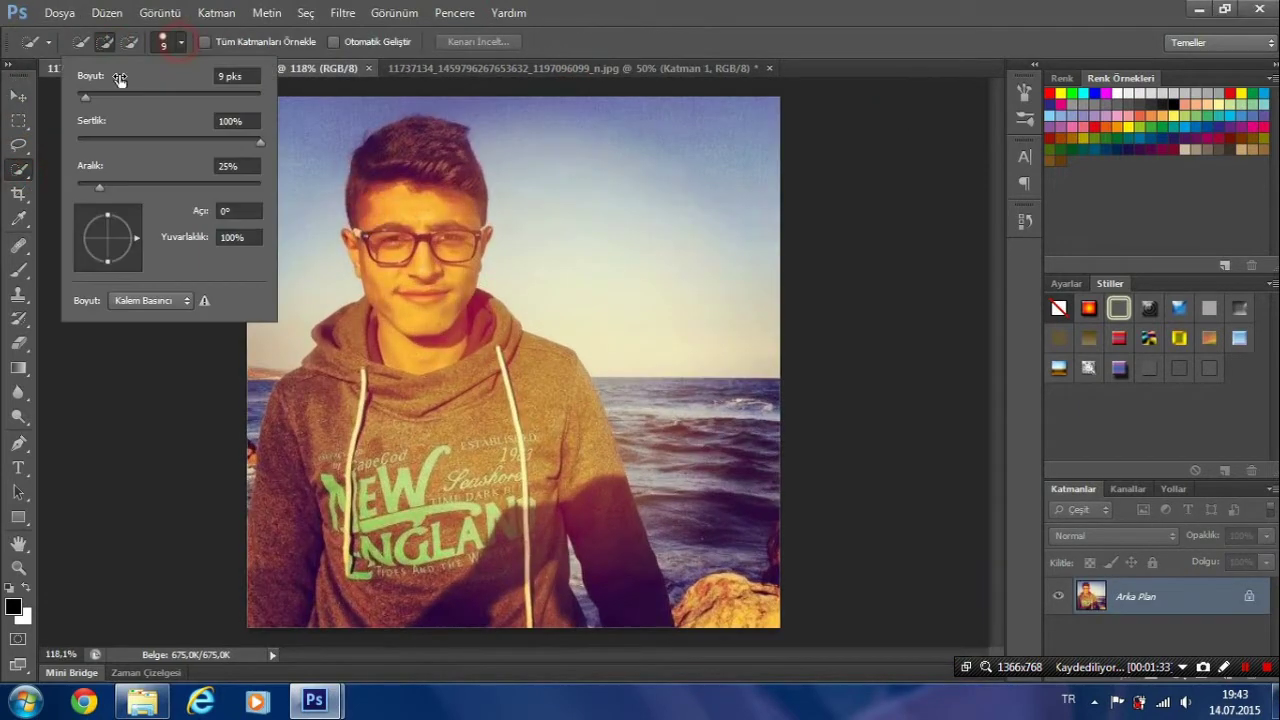
pyautogui.click(183, 46)
pyautogui.moveTo(398, 303)
pyautogui.mouseDown()
pyautogui.moveTo(386, 183)
pyautogui.moveTo(425, 180)
pyautogui.moveTo(375, 140)
pyautogui.mouseUp()
# - Check the head selection in Refine Edge and float the seaside photo window
pyautogui.click(478, 42)
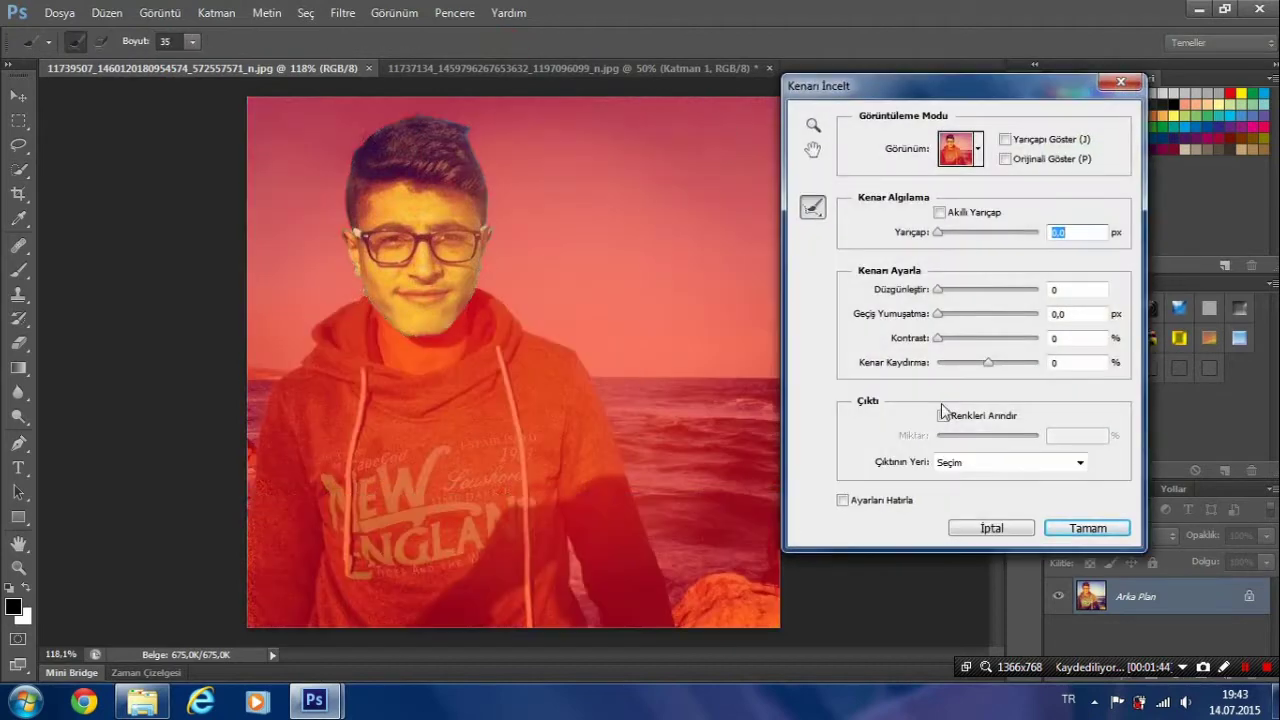
pyautogui.click(1088, 528)
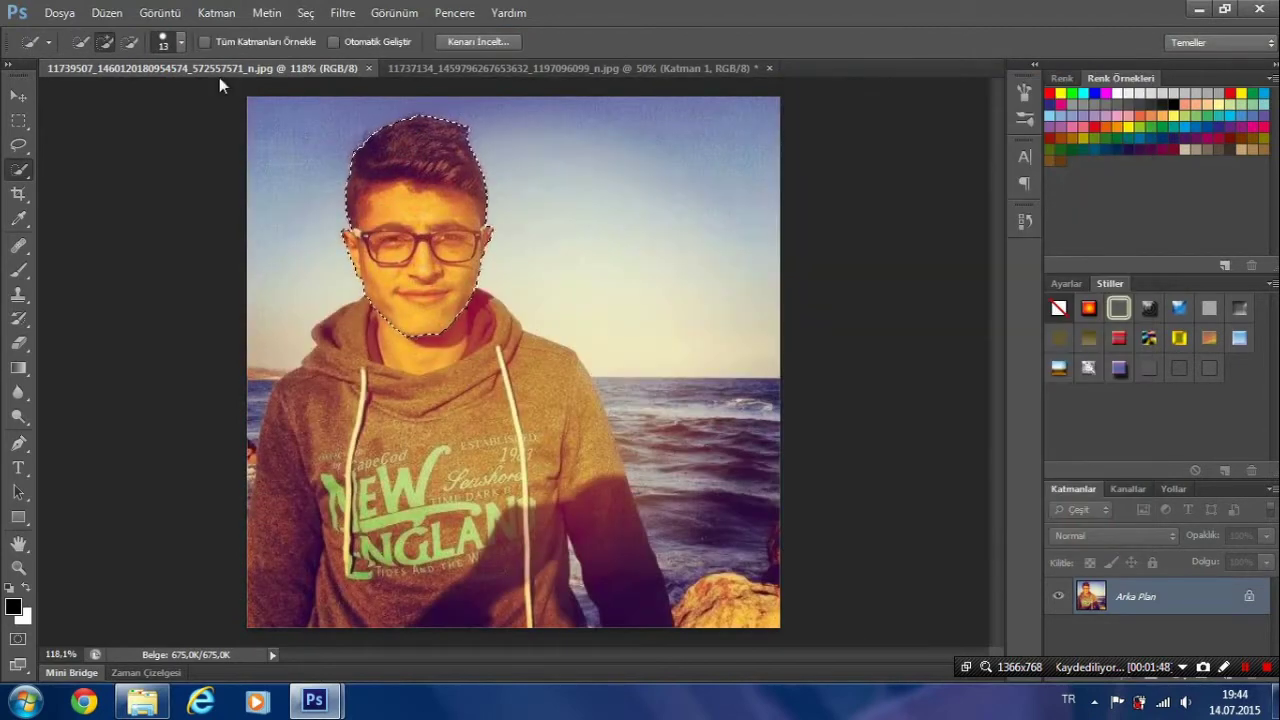
pyautogui.moveTo(219, 68)
pyautogui.mouseDown()
pyautogui.moveTo(764, 102)
pyautogui.moveTo(781, 89)
pyautogui.mouseUp()
# - Move the boy's glasses head into the collage as Katman 3 and re-dock the seaside photo
pyautogui.press('v')
pyautogui.moveTo(729, 209); pyautogui.dragTo(373, 313)
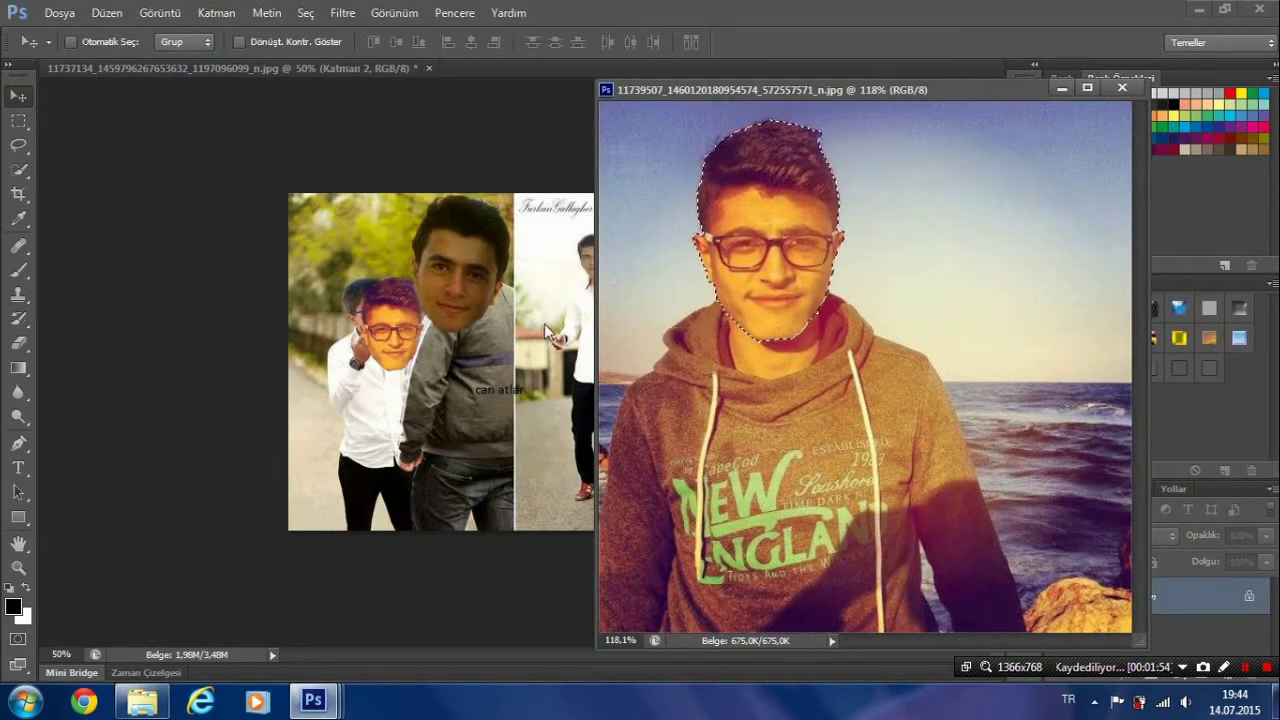
pyautogui.moveTo(765, 260); pyautogui.dragTo(570, 280)
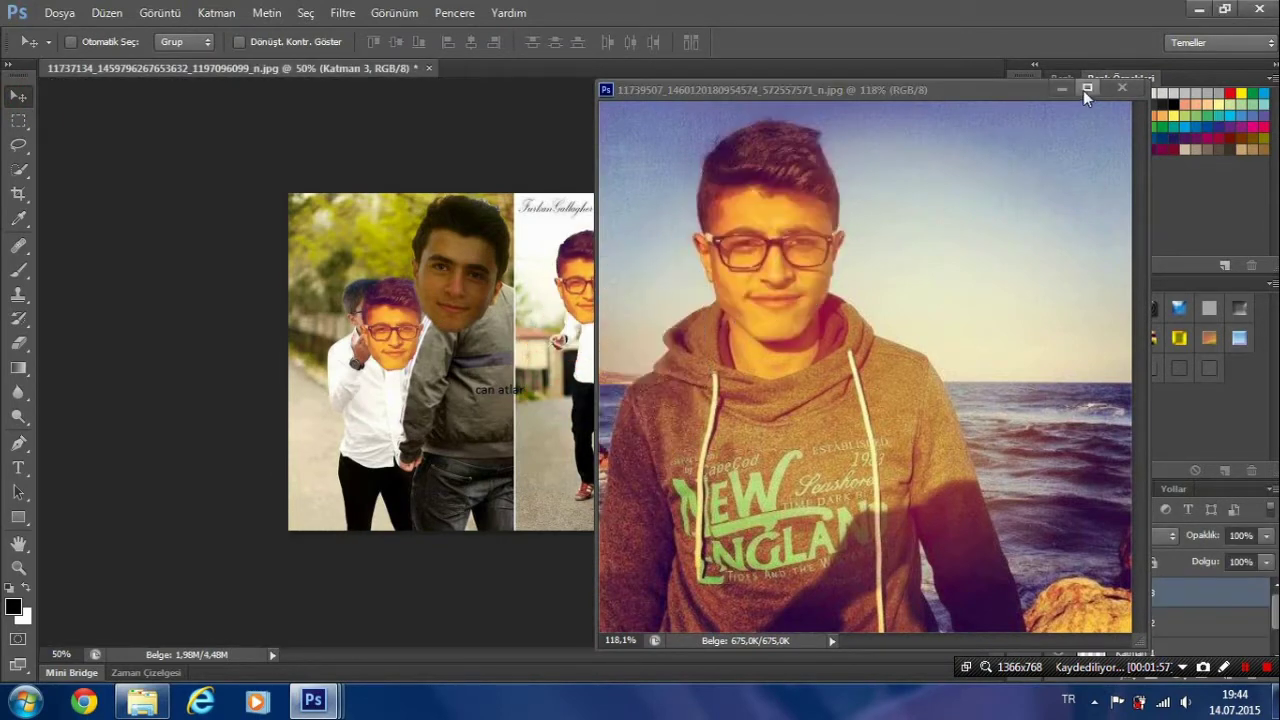
pyautogui.moveTo(1034, 90); pyautogui.dragTo(950, 62)
# - Copy the street photo's cut-out face into the collage as Katman 4 and re-dock its window
pyautogui.click(410, 610)
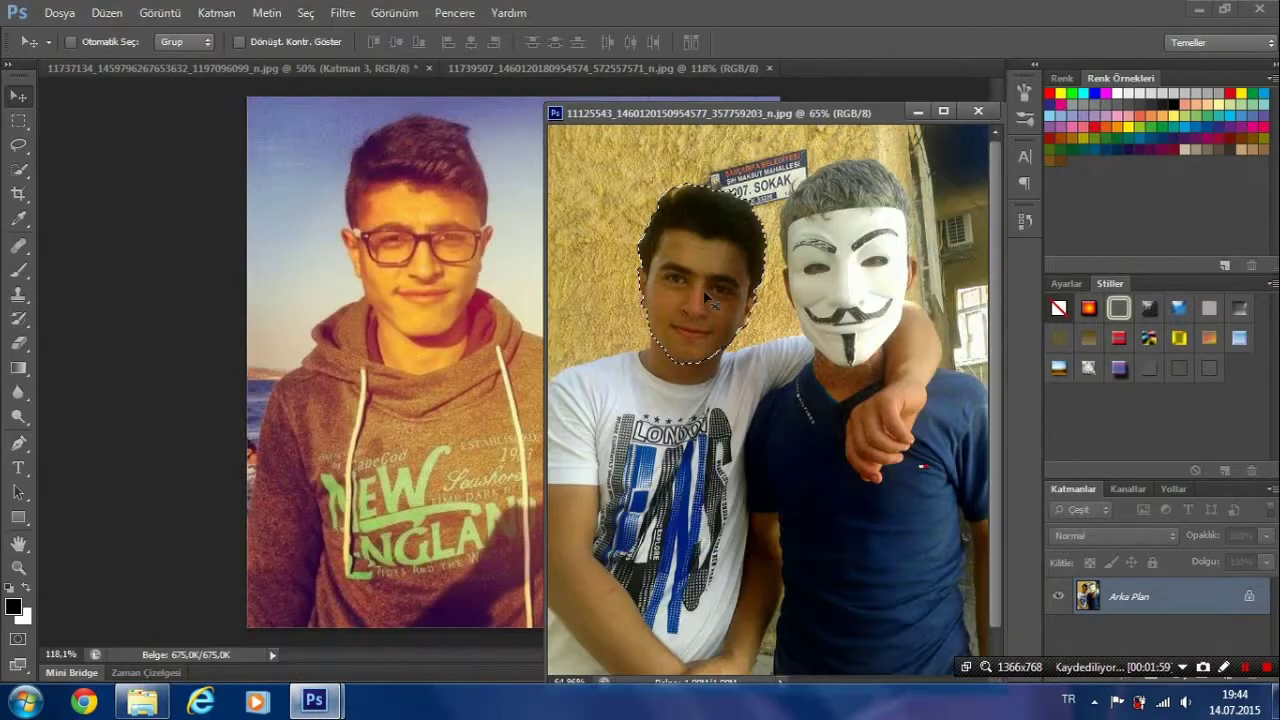
pyautogui.moveTo(712, 298); pyautogui.dragTo(460, 302)
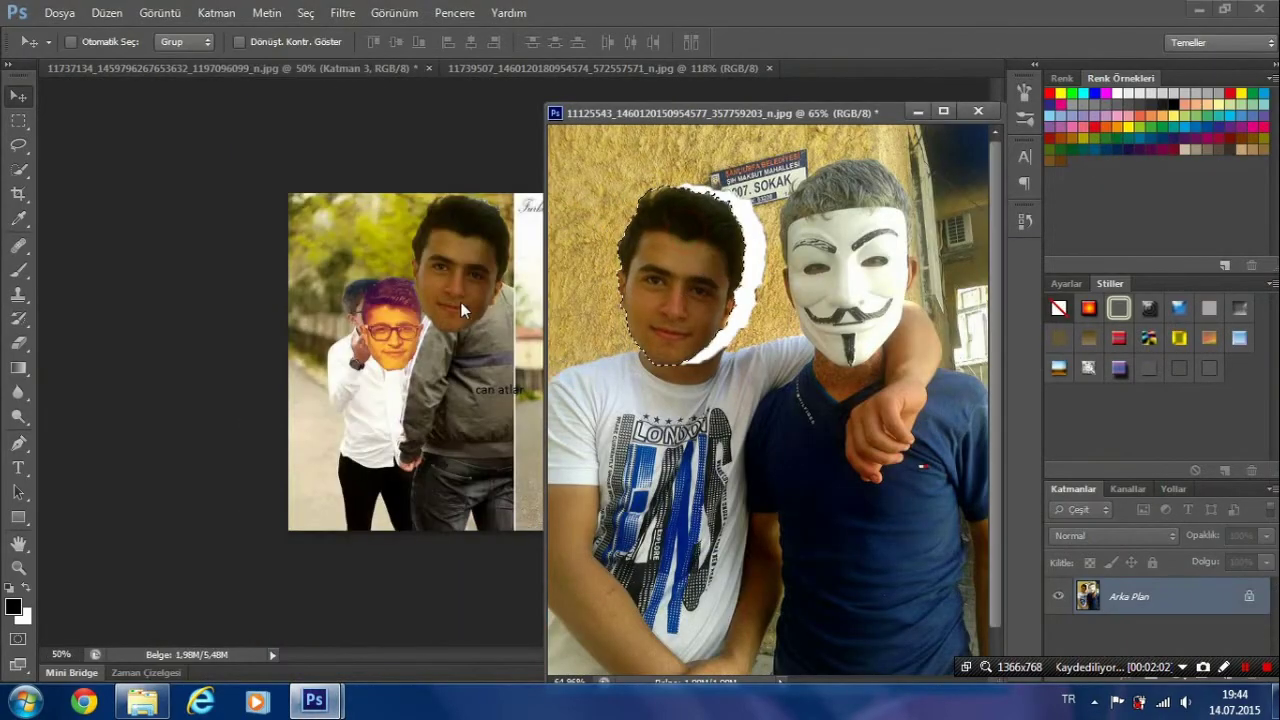
pyautogui.moveTo(667, 287); pyautogui.dragTo(482, 362)
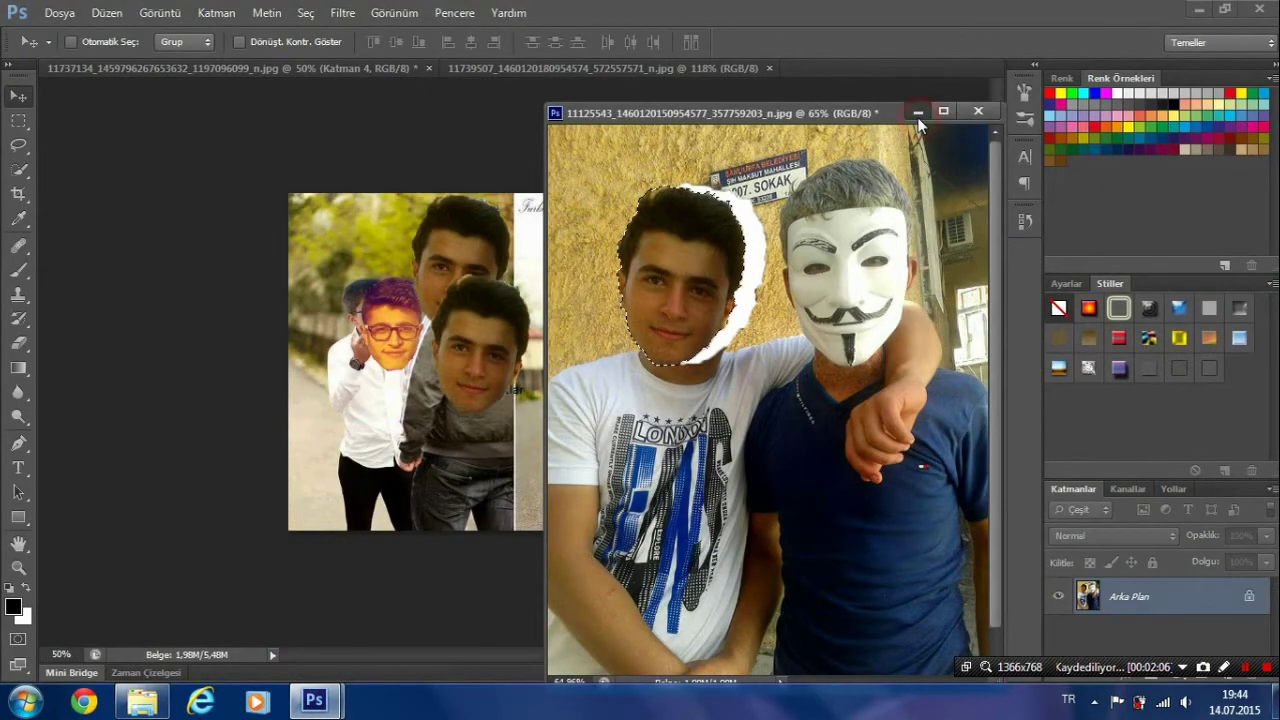
pyautogui.moveTo(841, 97); pyautogui.dragTo(700, 68)
pyautogui.click(230, 66)
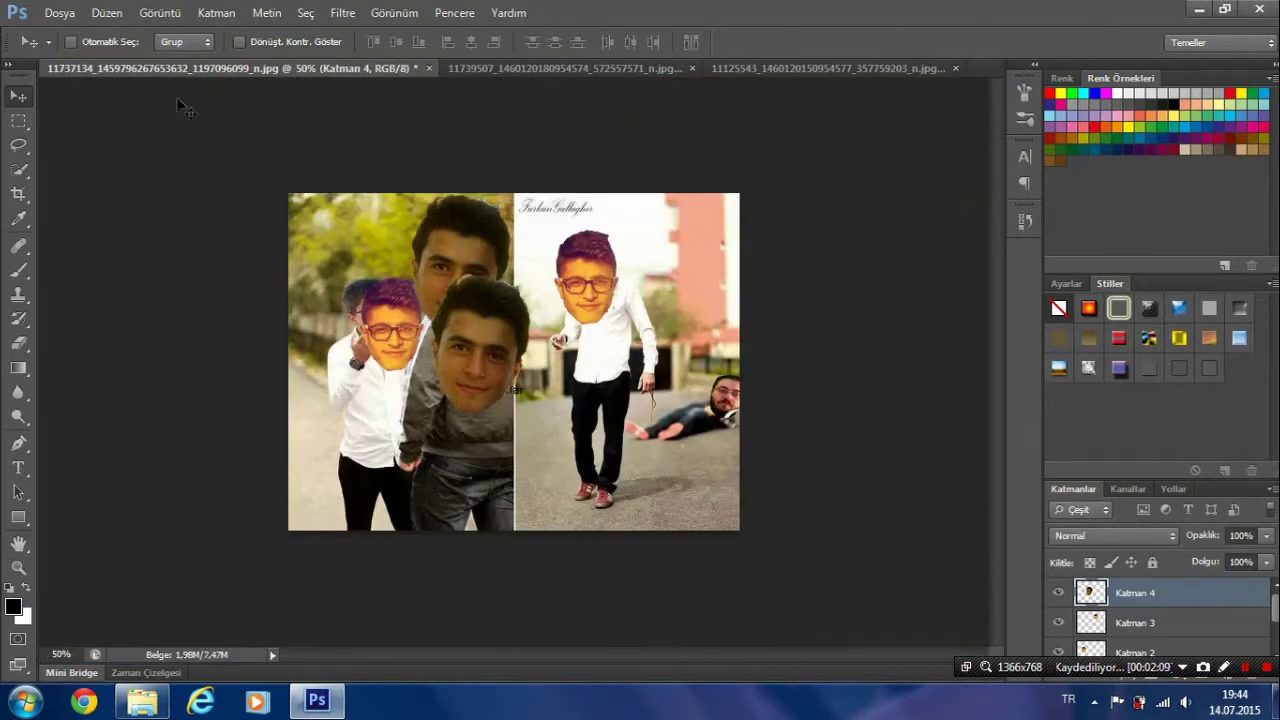
# - Free-transform Katman 4, moving, rotating and shrinking the head onto the road
pyautogui.click(14, 150)
pyautogui.rightClick(473, 345)
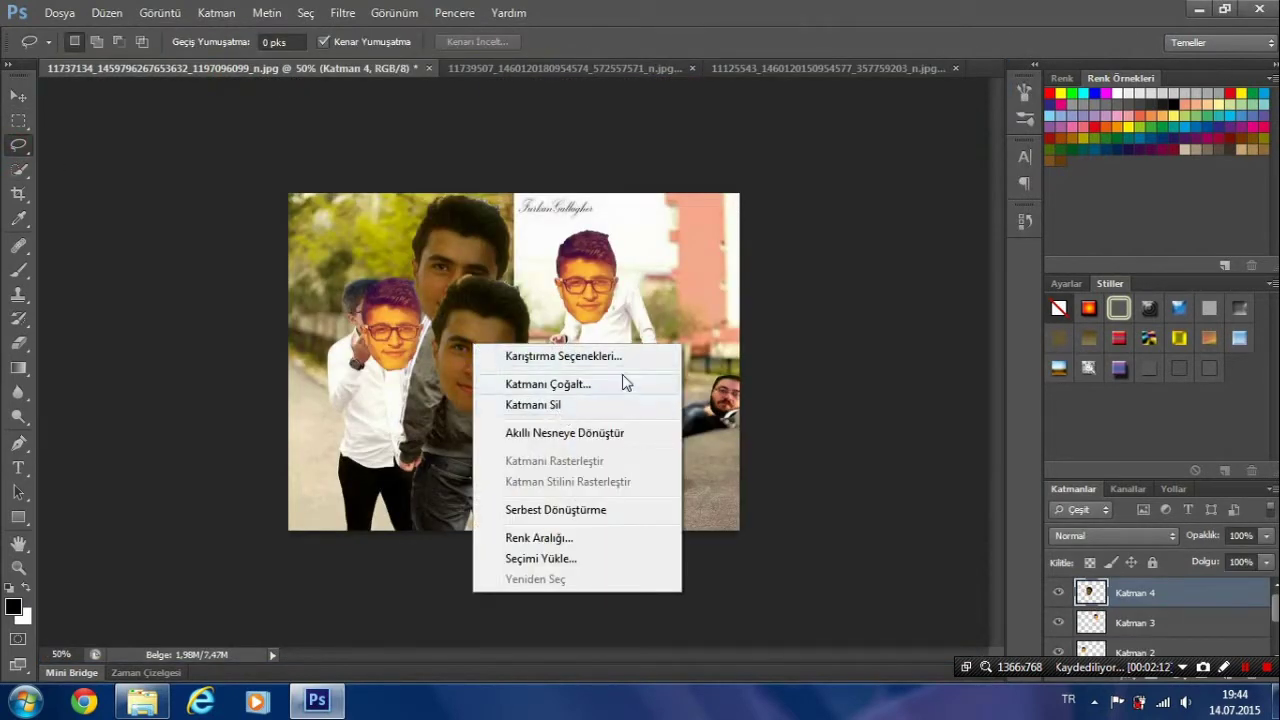
pyautogui.click(555, 510)
pyautogui.moveTo(515, 340)
pyautogui.mouseDown()
pyautogui.moveTo(727, 413)
pyautogui.moveTo(672, 412)
pyautogui.moveTo(805, 350)
pyautogui.mouseUp()
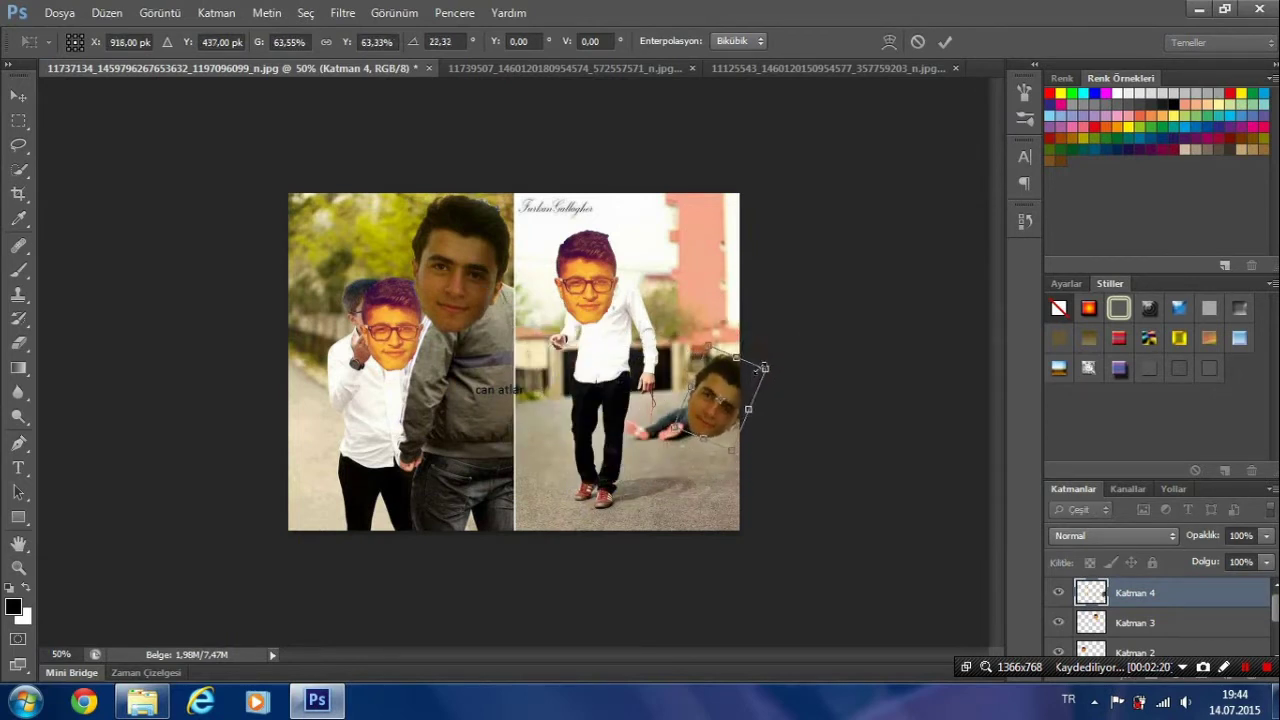
pyautogui.moveTo(745, 380); pyautogui.dragTo(700, 400)
pyautogui.press('Return')
# - Re-transform the head to sit slightly larger on the lying man's shoulders
pyautogui.press('l')
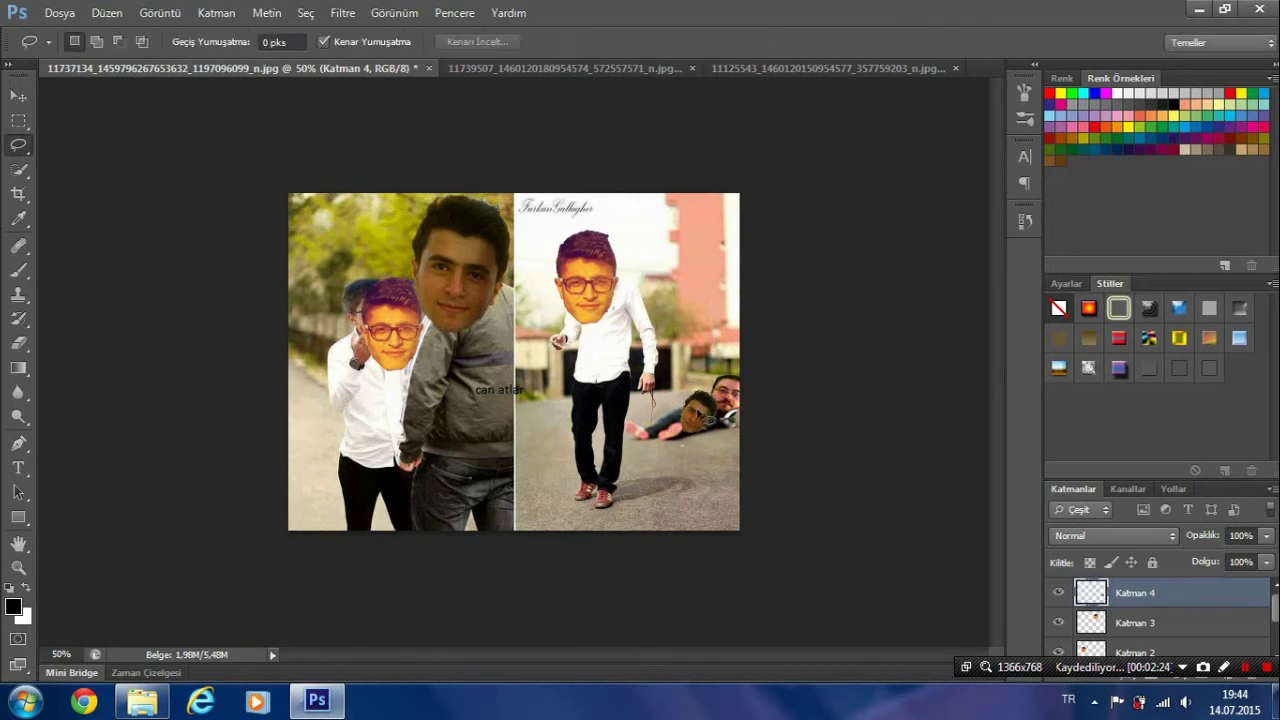
pyautogui.rightClick(697, 410)
pyautogui.click(779, 578)
pyautogui.moveTo(703, 412)
pyautogui.mouseDown()
pyautogui.moveTo(748, 382)
pyautogui.moveTo(710, 366)
pyautogui.mouseUp()
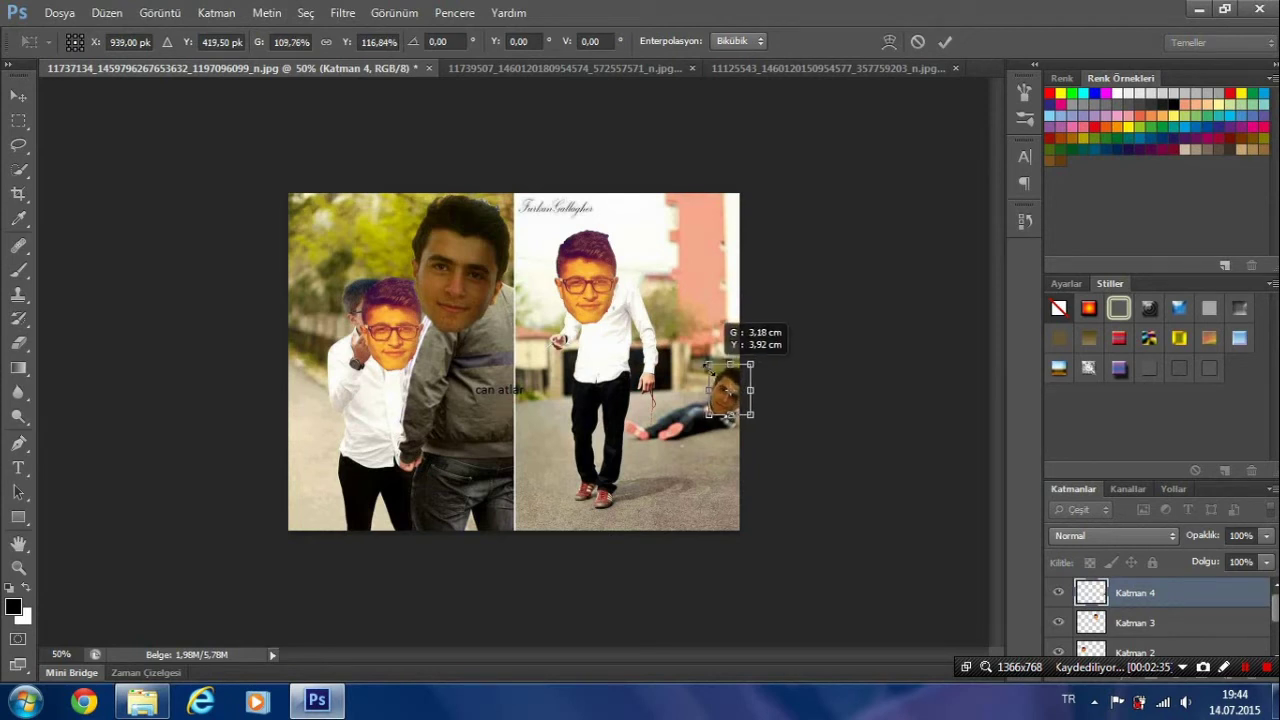
pyautogui.moveTo(728, 416); pyautogui.dragTo(708, 418)
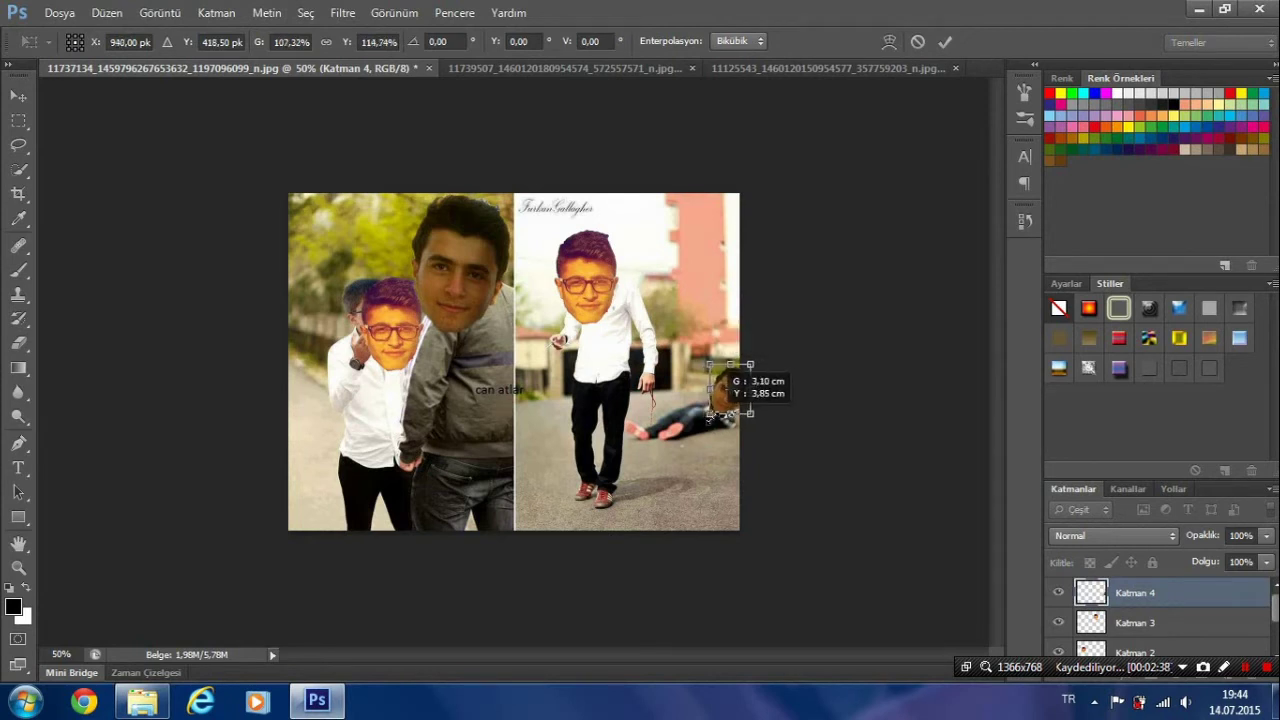
pyautogui.press('Return')
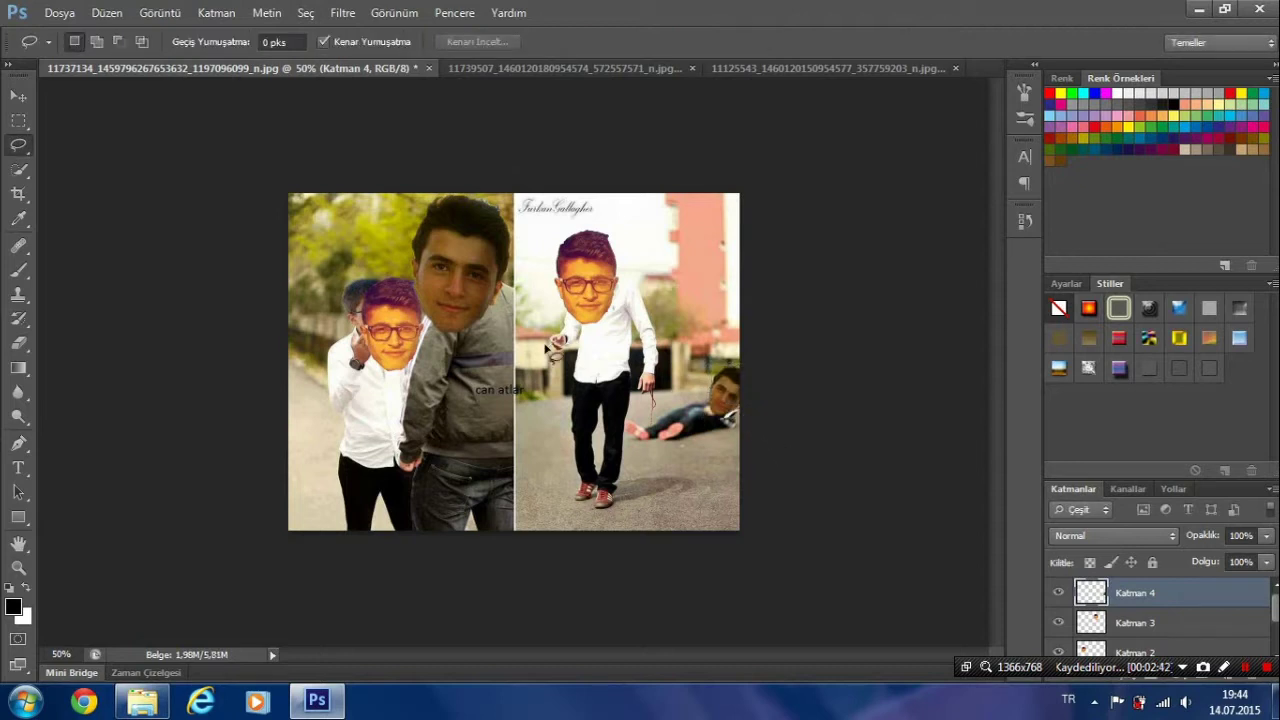
pyautogui.rightClick(478, 268)
pyautogui.click(557, 438)
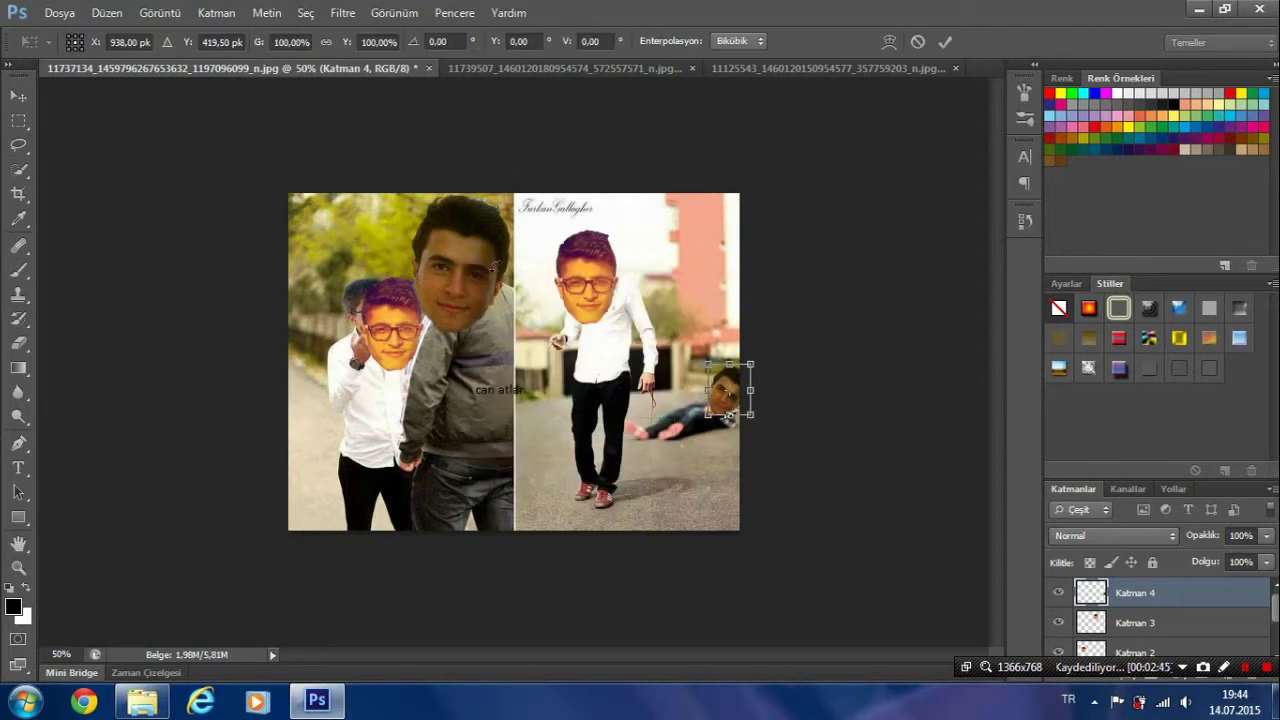
# - Confirm the lying man's head, then scale down Katman 3's oversized head
pyautogui.press('Return')
pyautogui.click(1220, 622)
pyautogui.rightClick(558, 292)
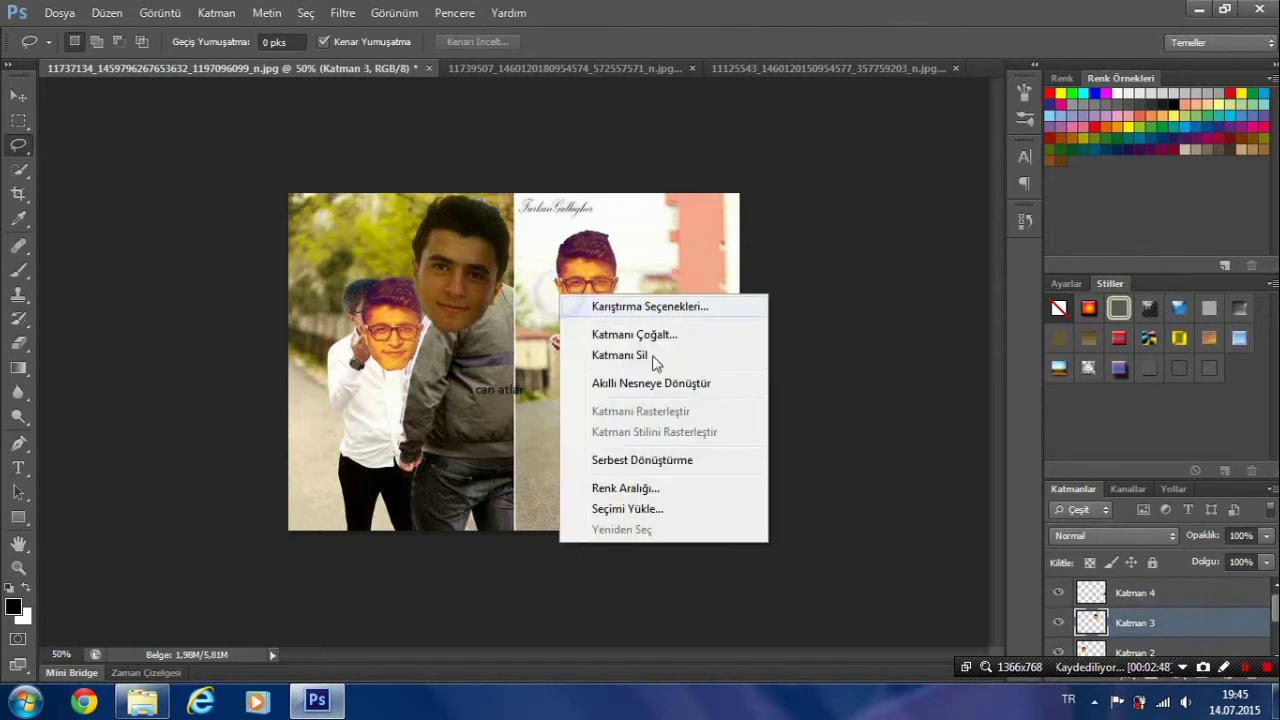
pyautogui.click(672, 460)
pyautogui.moveTo(620, 230); pyautogui.dragTo(608, 259)
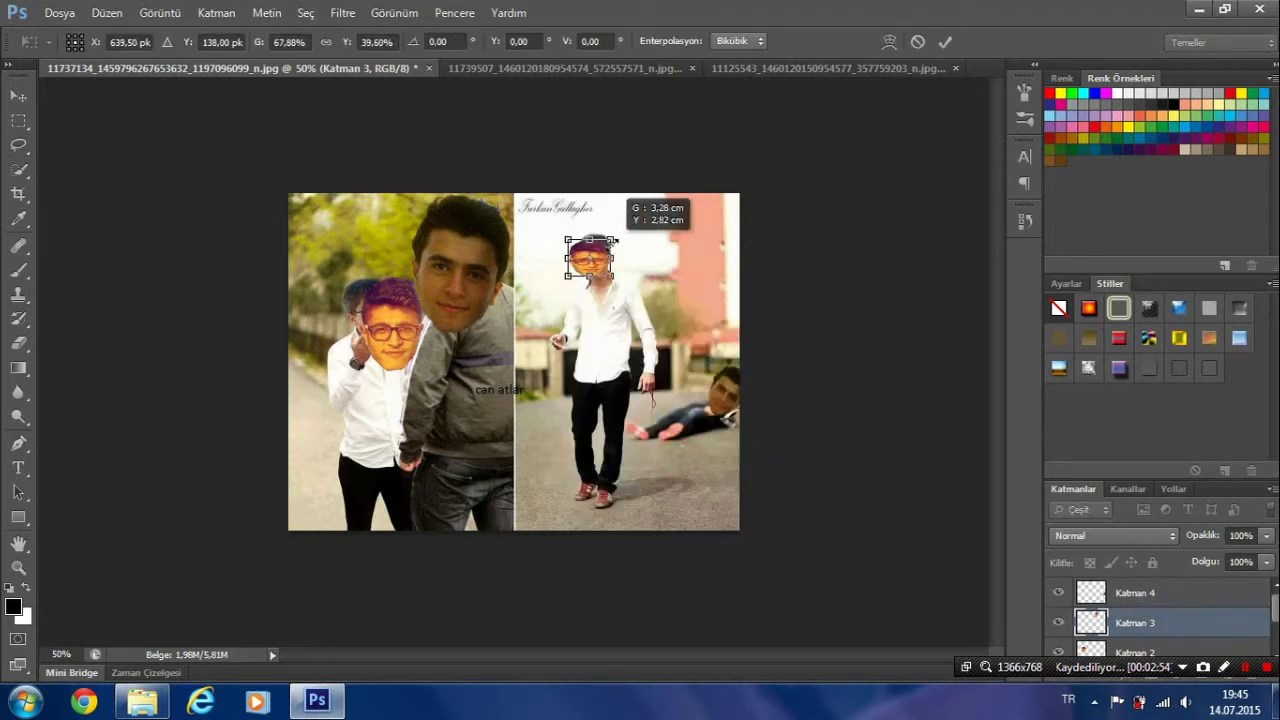
pyautogui.moveTo(608, 259)
pyautogui.mouseDown()
pyautogui.moveTo(598, 249)
pyautogui.moveTo(632, 226)
pyautogui.moveTo(597, 280)
pyautogui.mouseUp()
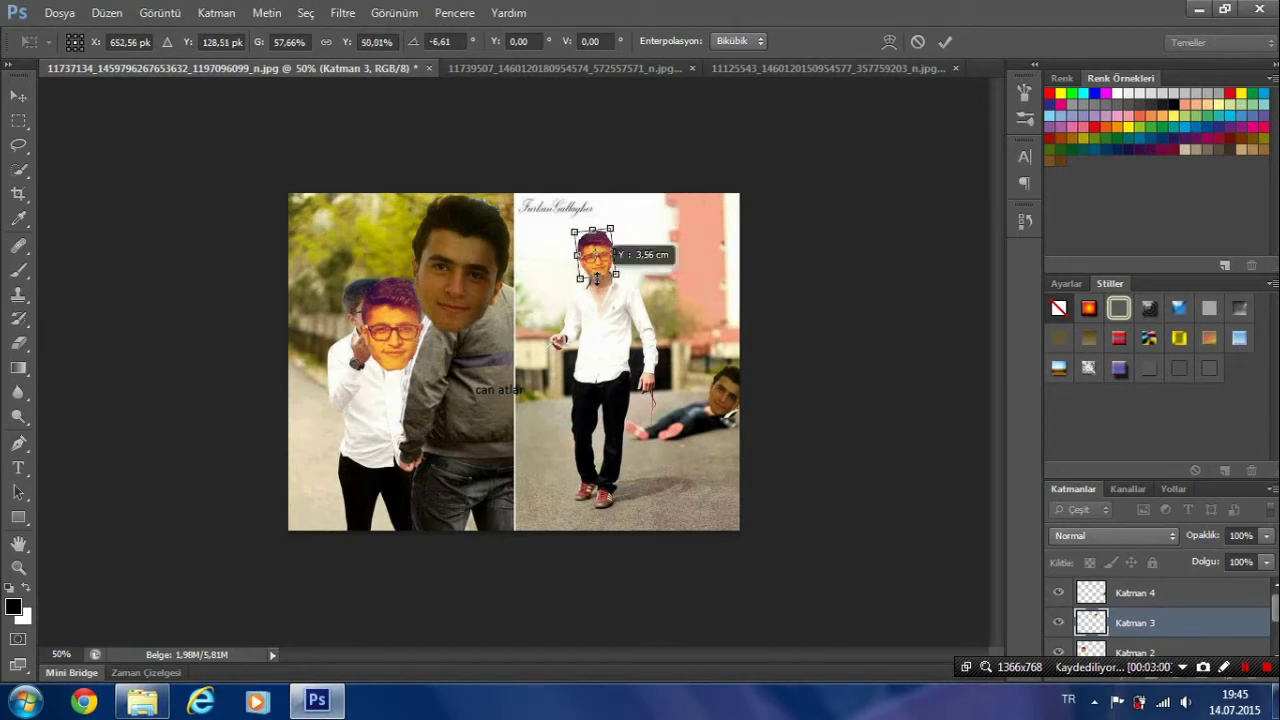
pyautogui.press('Return')
# - Lower Katman 3 to 48% opacity and fit the head onto the walker's neck
pyautogui.press('l')
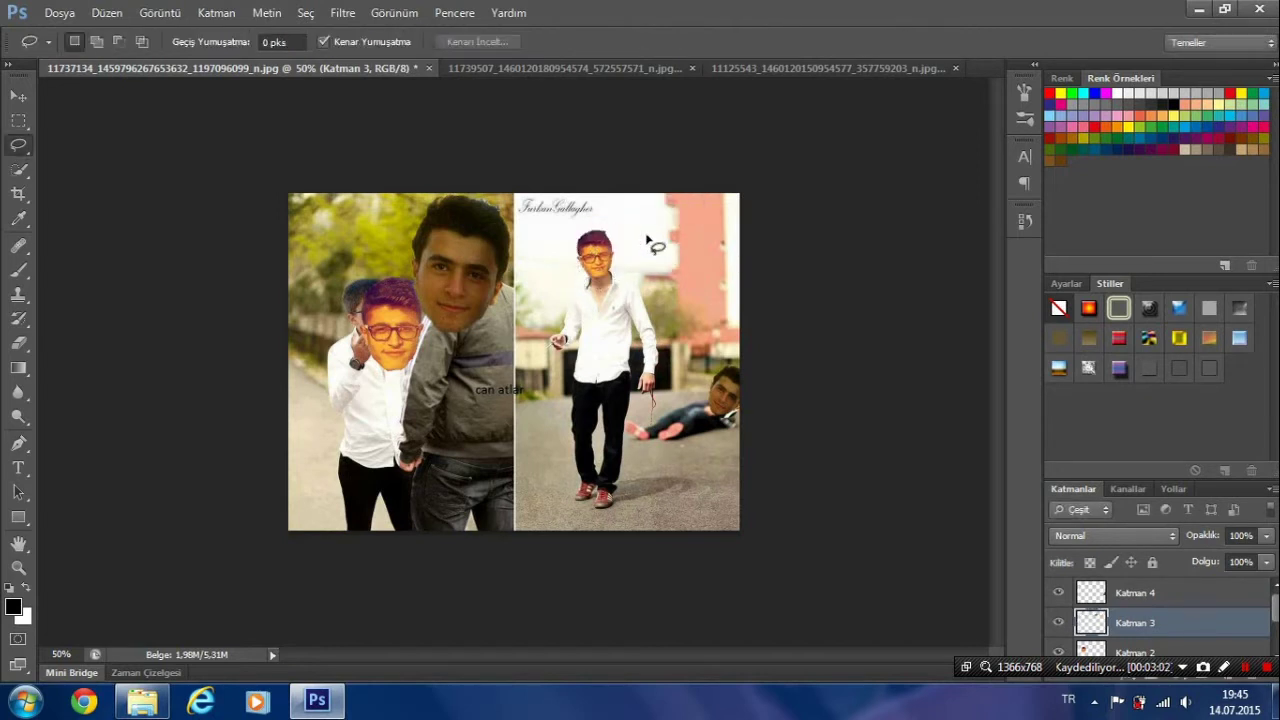
pyautogui.rightClick(584, 233)
pyautogui.click(655, 400)
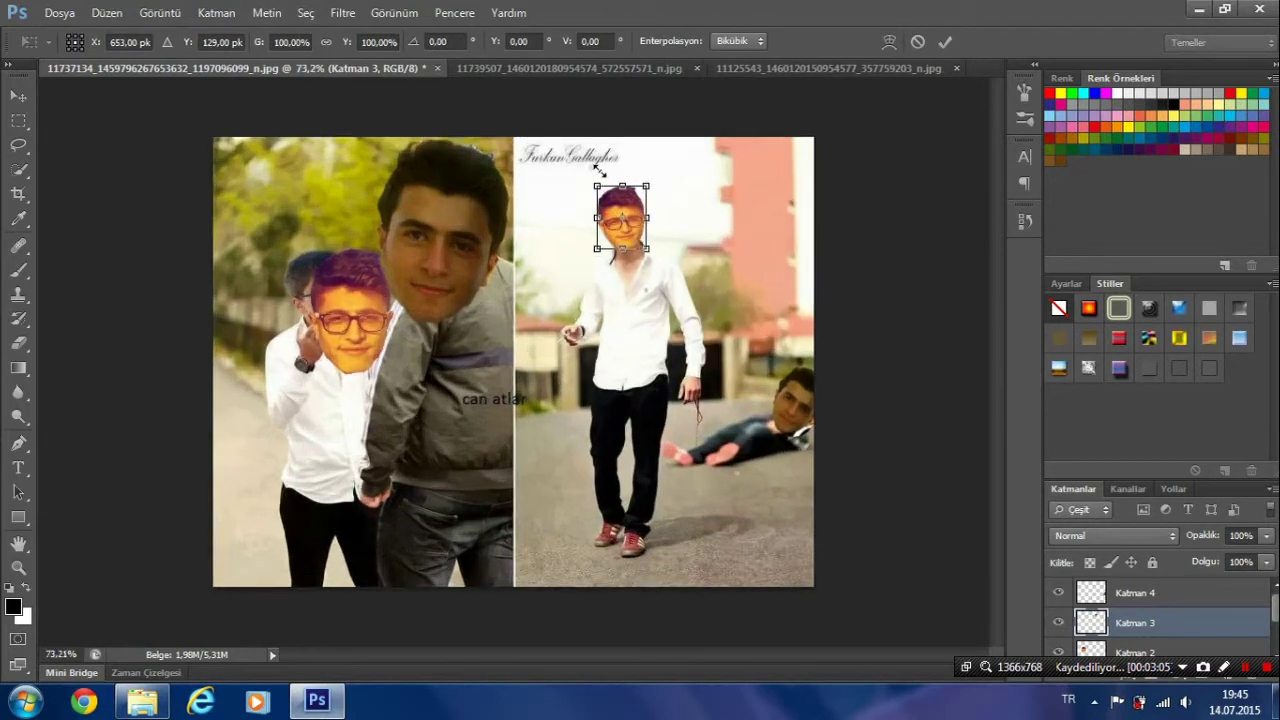
pyautogui.scroll(3, 534, 303)
pyautogui.click(1266, 535)
pyautogui.moveTo(1266, 557); pyautogui.dragTo(1216, 557)
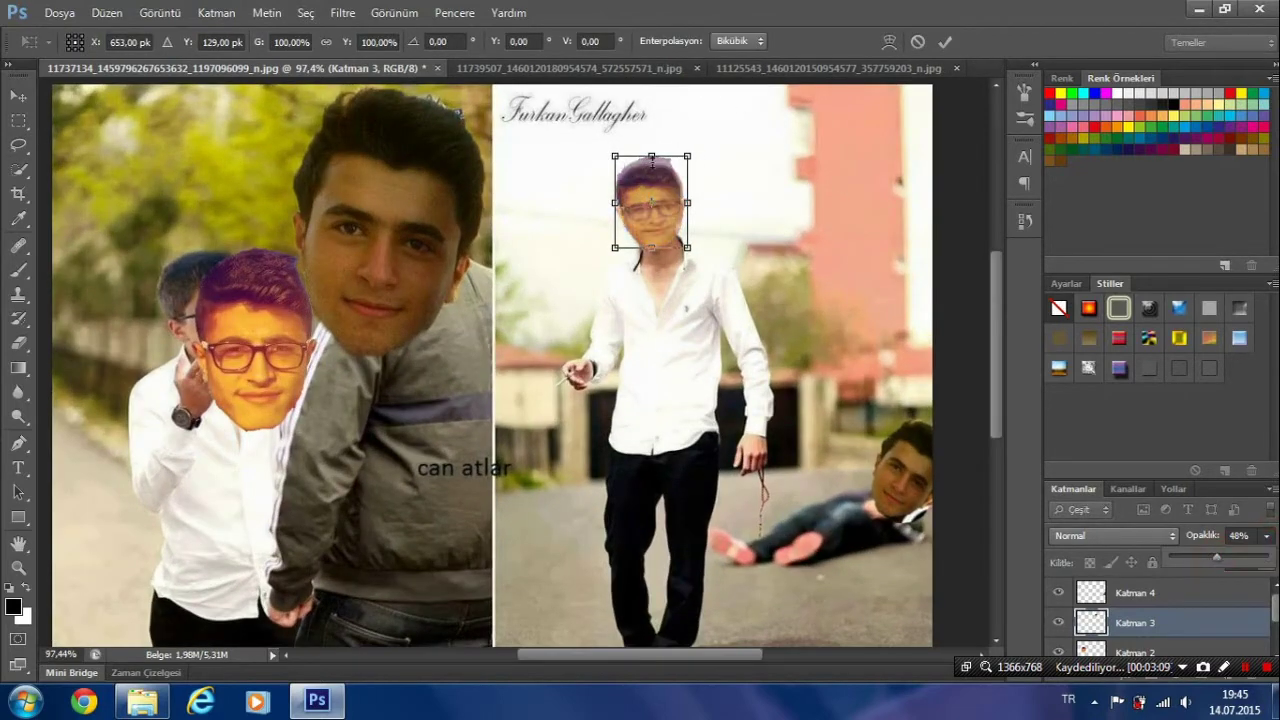
pyautogui.moveTo(651, 155); pyautogui.dragTo(651, 151)
pyautogui.moveTo(614, 202); pyautogui.dragTo(607, 203)
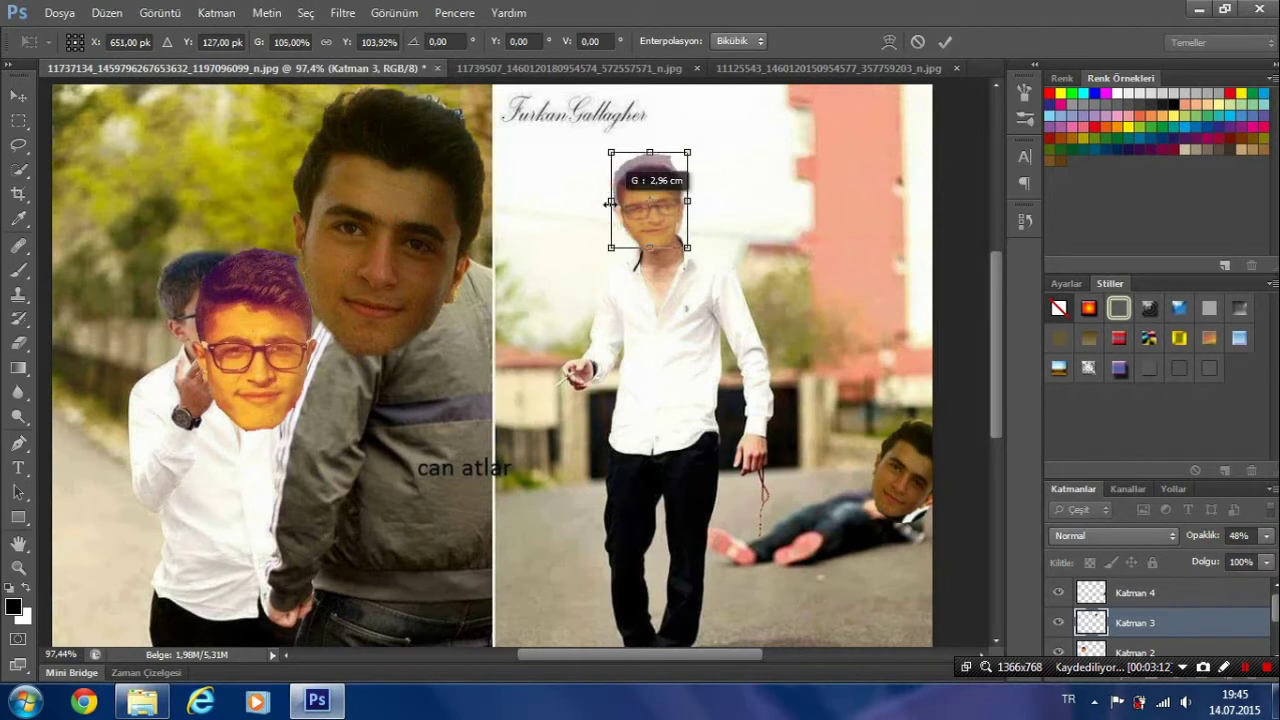
pyautogui.moveTo(687, 201); pyautogui.dragTo(681, 201)
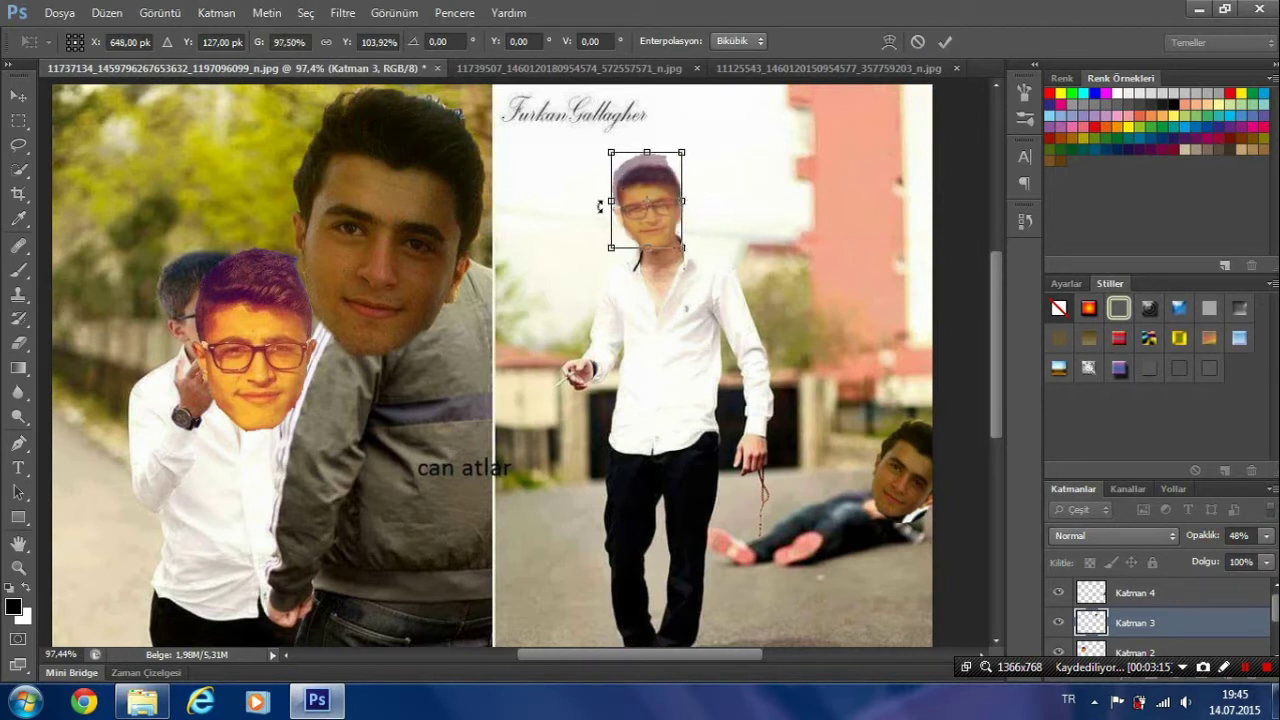
pyautogui.moveTo(611, 152); pyautogui.dragTo(617, 162)
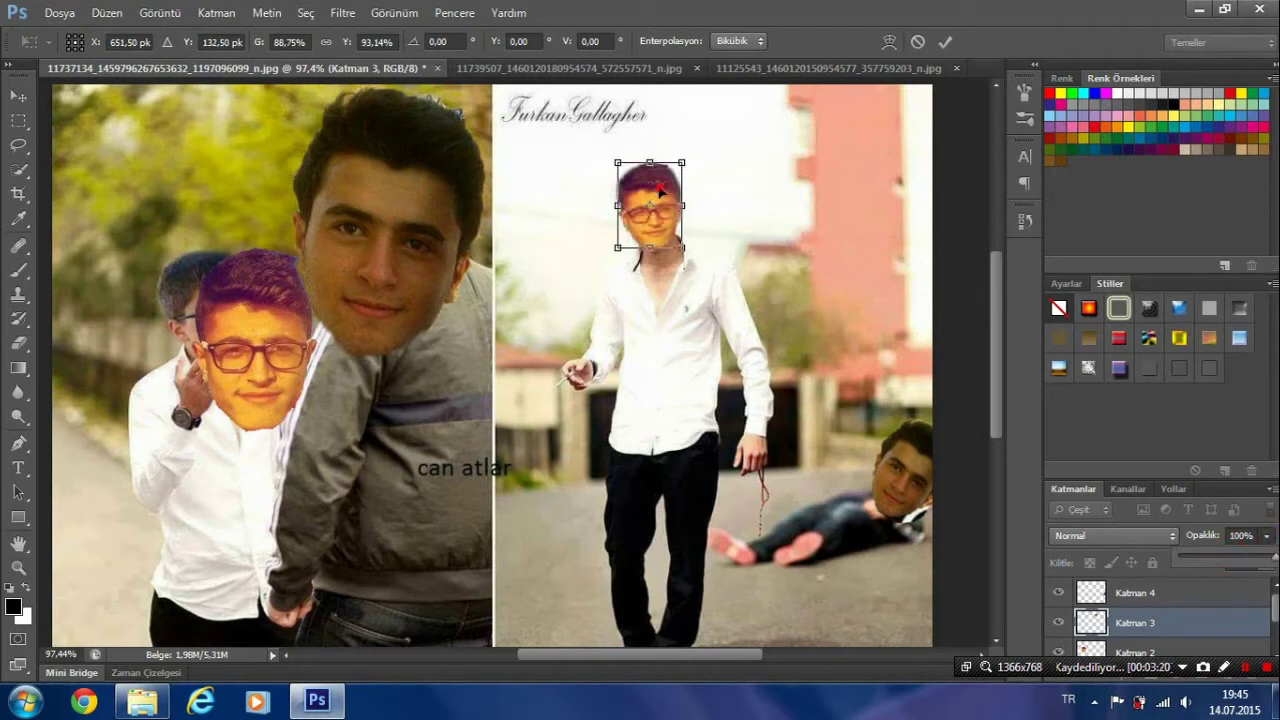
pyautogui.press('Return')
# - Zoom around the standing man's head to check its fit
pyautogui.scroll(-1, 695, 200)
pyautogui.scroll(-1, 691, 200)
pyautogui.scroll(1, 589, 196)
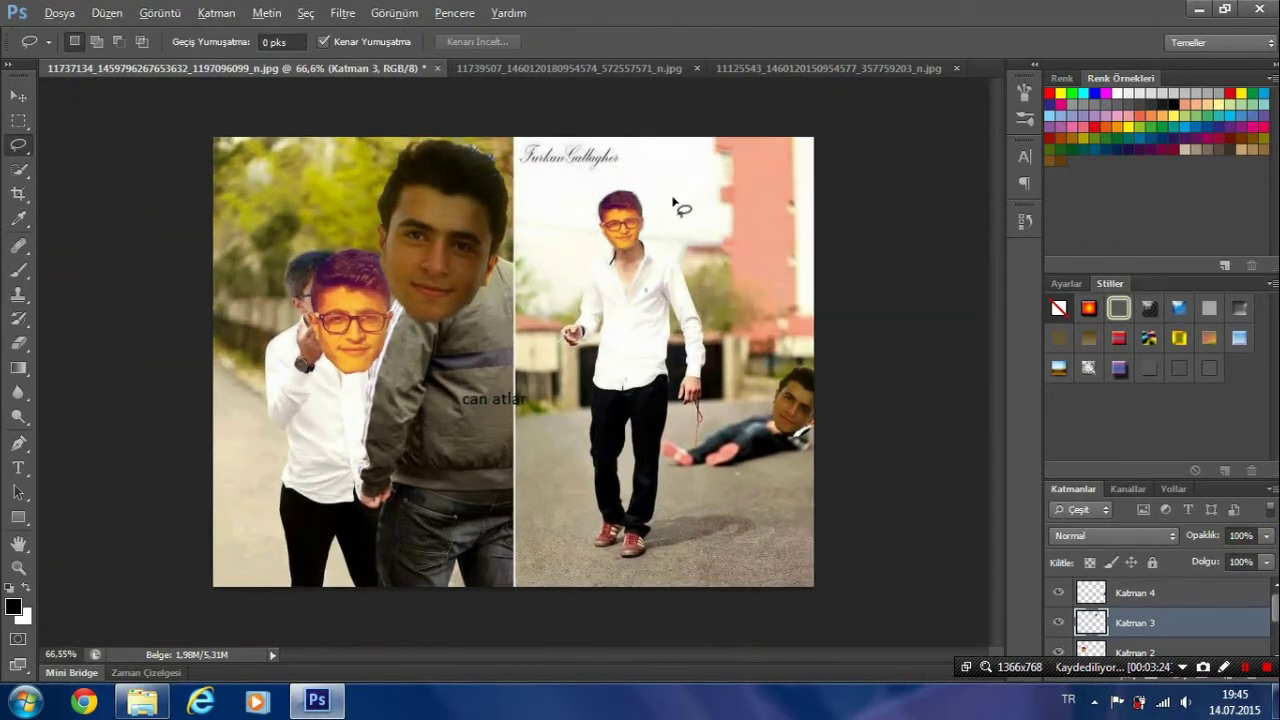
pyautogui.rightClick(652, 208)
# - Slightly enlarge Katman 3's head and confirm it
pyautogui.click(705, 375)
pyautogui.moveTo(619, 189); pyautogui.dragTo(600, 218)
pyautogui.press('Return')
# - Free-transform Katman 2, shifting the face slightly left in the left panel
pyautogui.click(1180, 650)
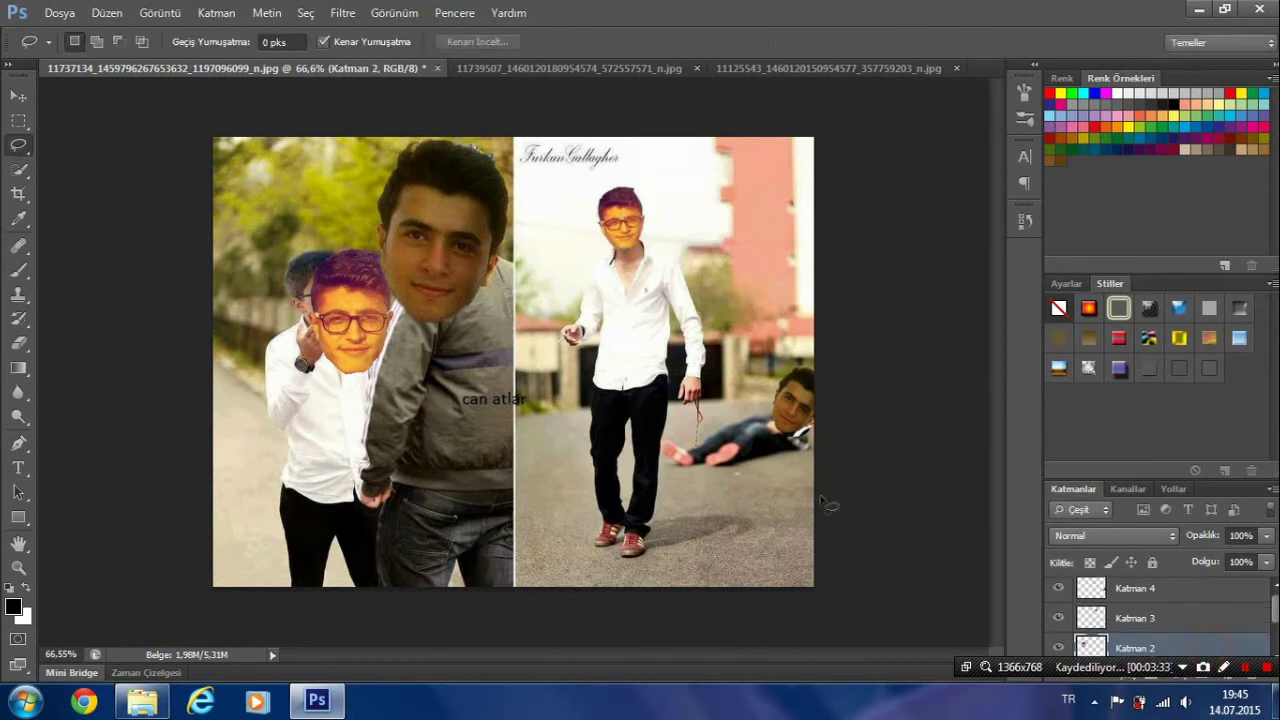
pyautogui.rightClick(458, 270)
pyautogui.click(482, 437)
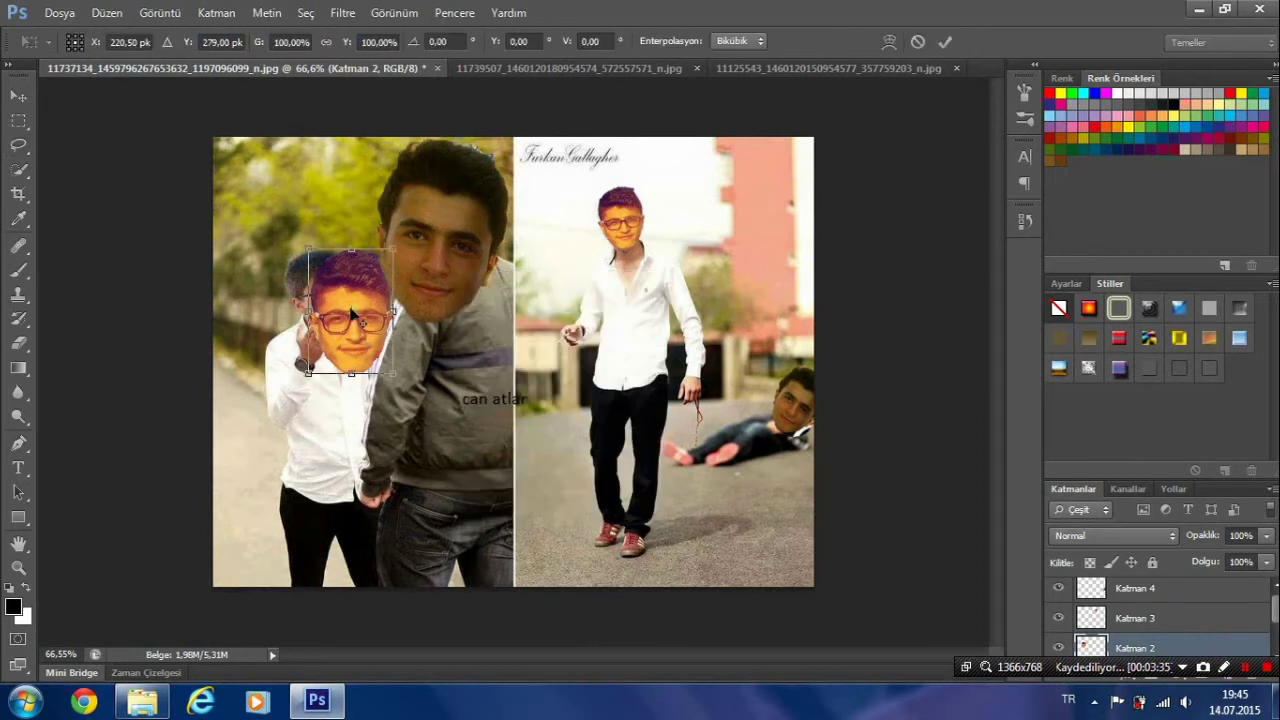
pyautogui.moveTo(395, 252)
pyautogui.mouseDown()
pyautogui.moveTo(370, 237)
pyautogui.moveTo(348, 272)
pyautogui.moveTo(350, 330)
pyautogui.moveTo(323, 268)
pyautogui.moveTo(354, 246)
pyautogui.moveTo(316, 276)
pyautogui.moveTo(354, 237)
pyautogui.moveTo(363, 245)
pyautogui.mouseUp()
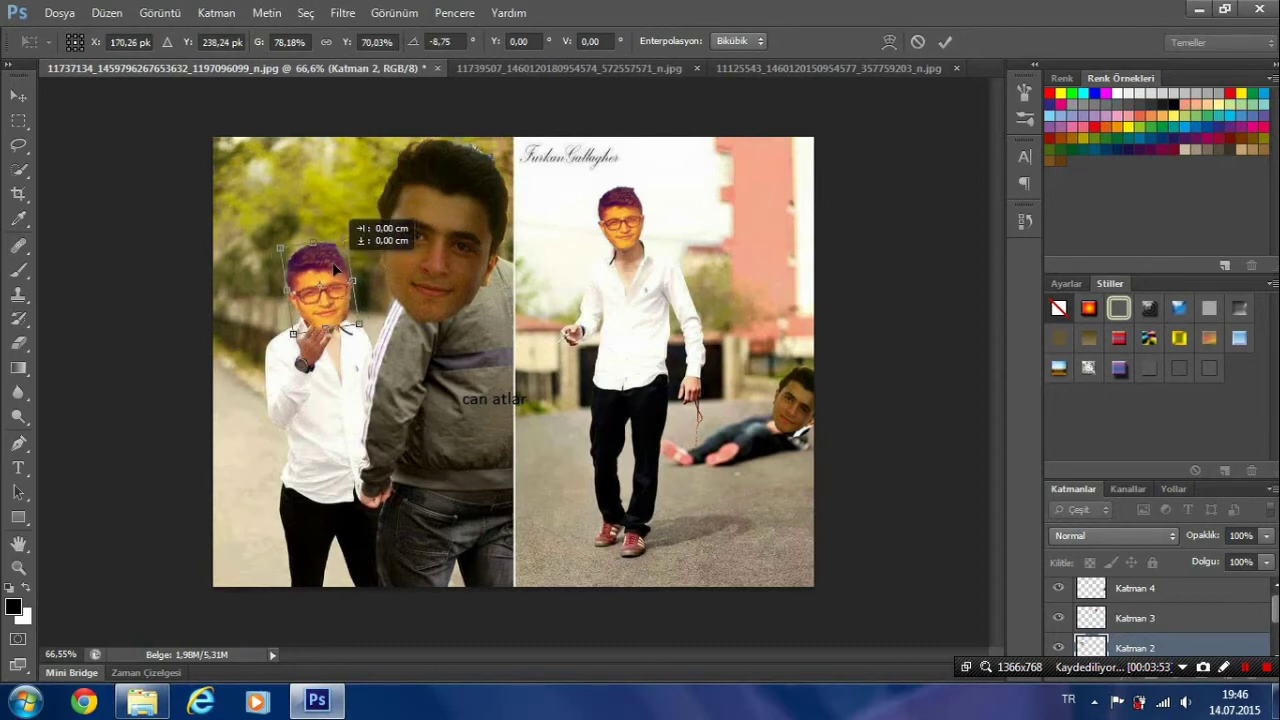
# - Flip the face, then shrink and tilt it about −12° onto the white-shirted boy
pyautogui.rightClick(328, 258)
pyautogui.click(412, 556)
pyautogui.moveTo(372, 240); pyautogui.dragTo(362, 232)
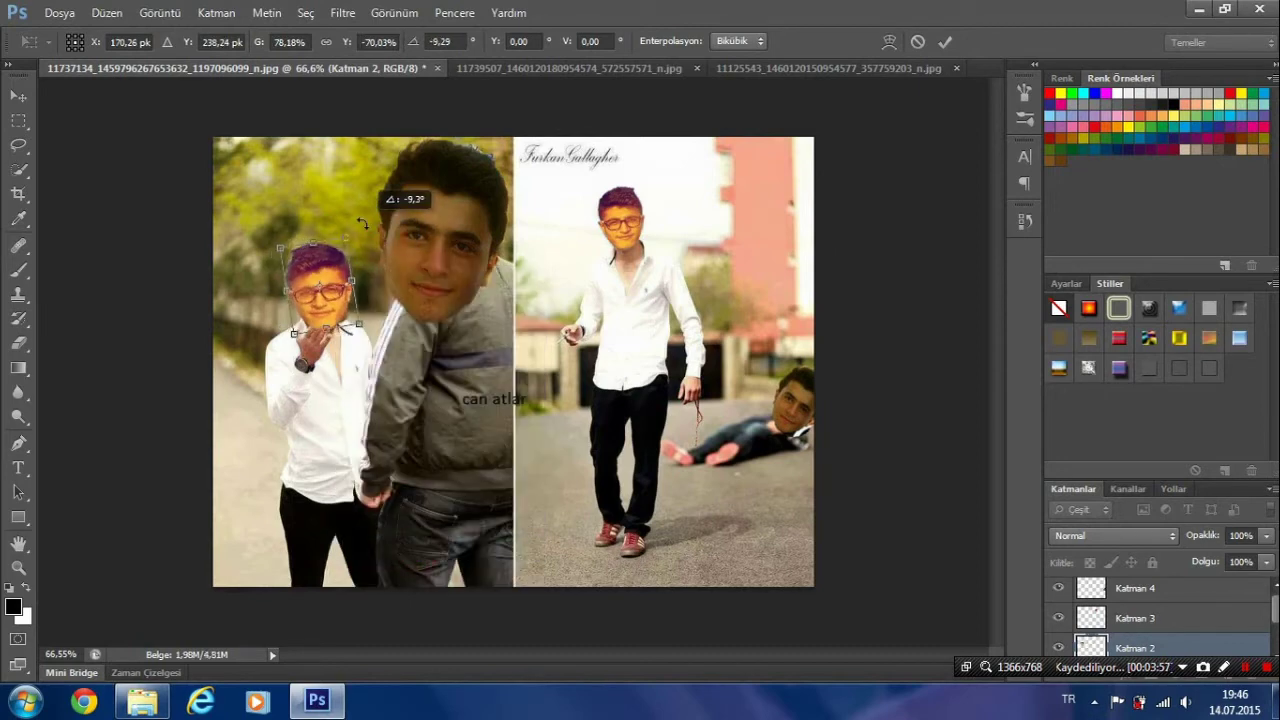
pyautogui.rightClick(333, 268)
pyautogui.click(428, 551)
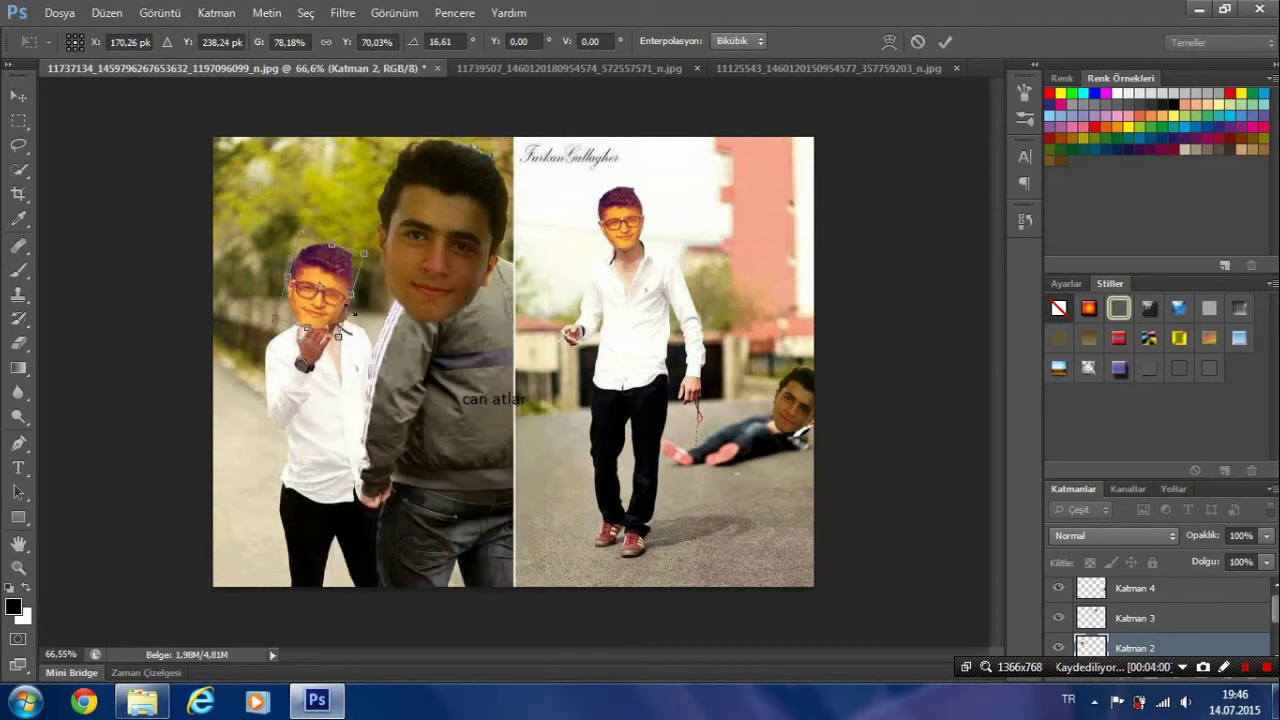
pyautogui.moveTo(340, 266); pyautogui.dragTo(340, 271)
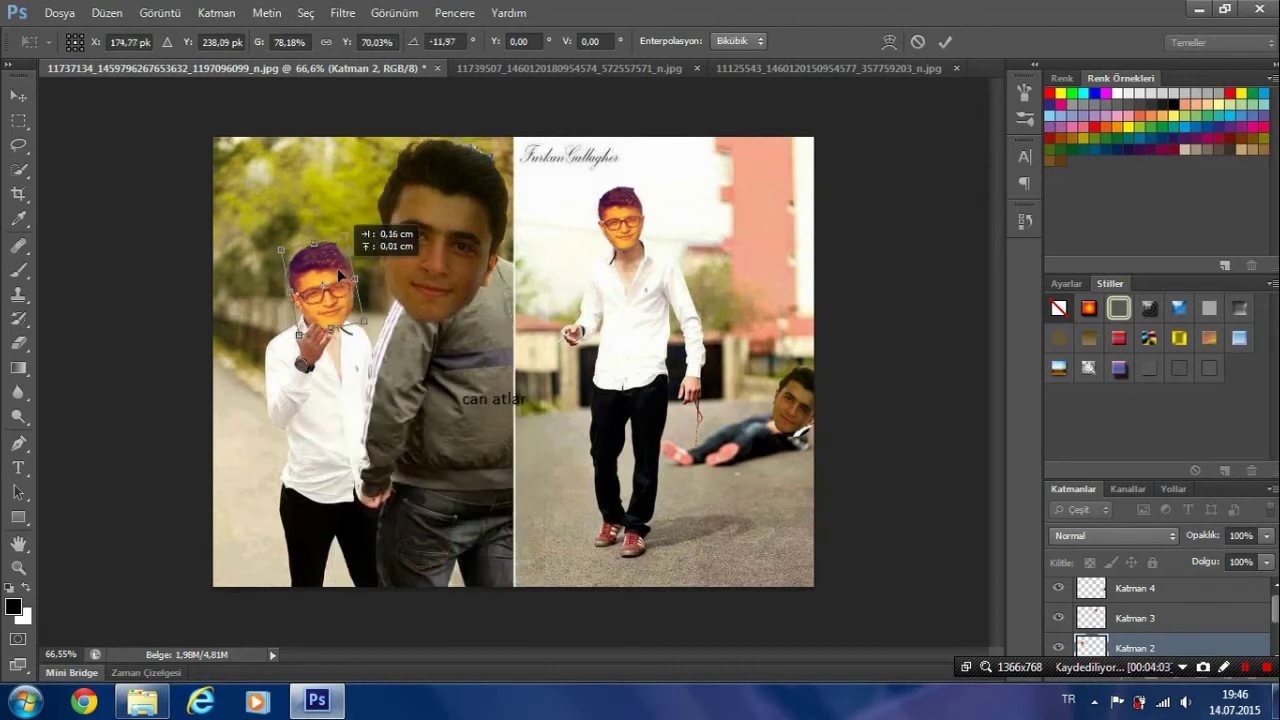
pyautogui.moveTo(298, 330)
pyautogui.mouseDown()
pyautogui.moveTo(307, 320)
pyautogui.moveTo(296, 334)
pyautogui.mouseUp()
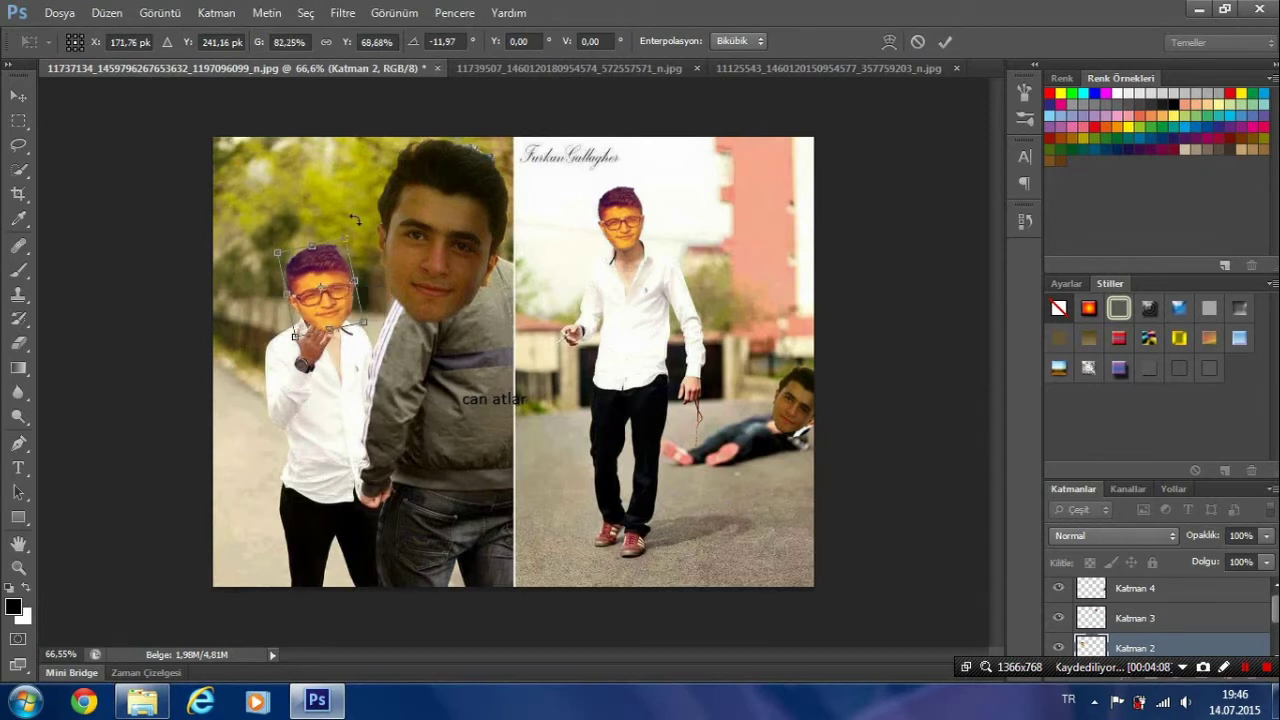
pyautogui.moveTo(346, 238); pyautogui.dragTo(342, 235)
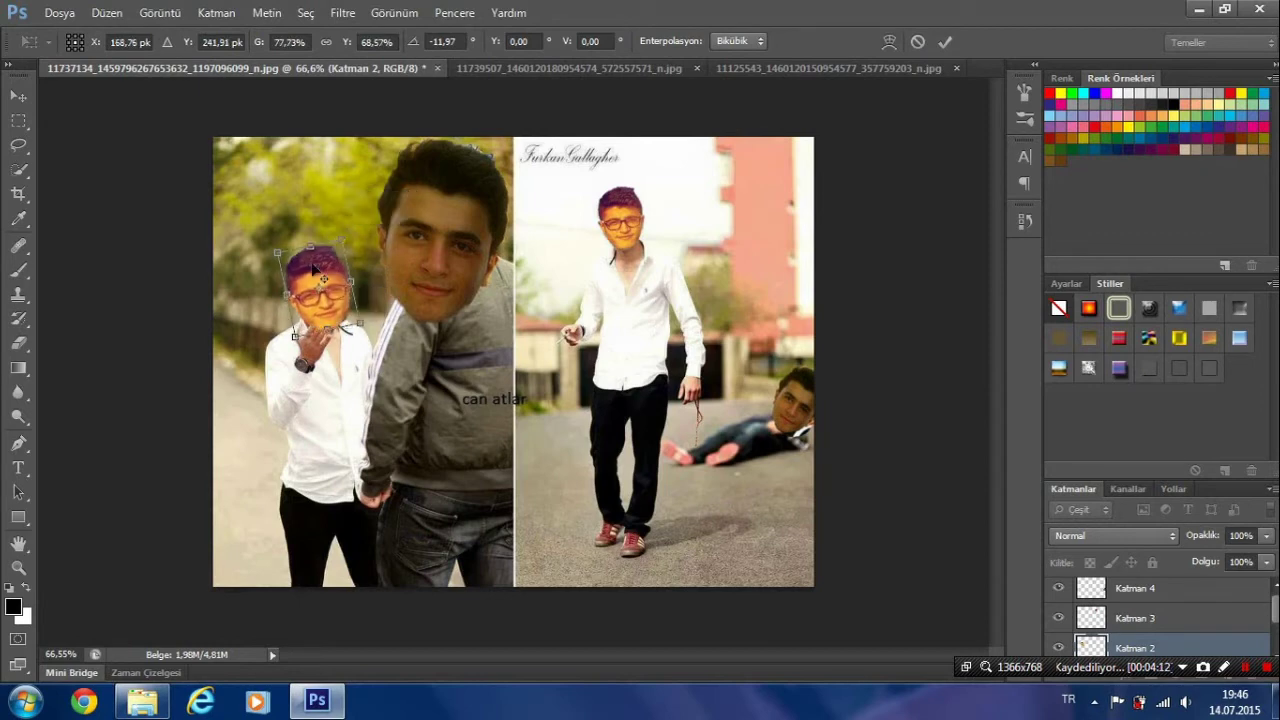
pyautogui.scroll(5, 250, 285)
pyautogui.scroll(5, 246, 288)
# - Apply the transformation and erase the chin so the boy's raised hand shows
pyautogui.press('e')
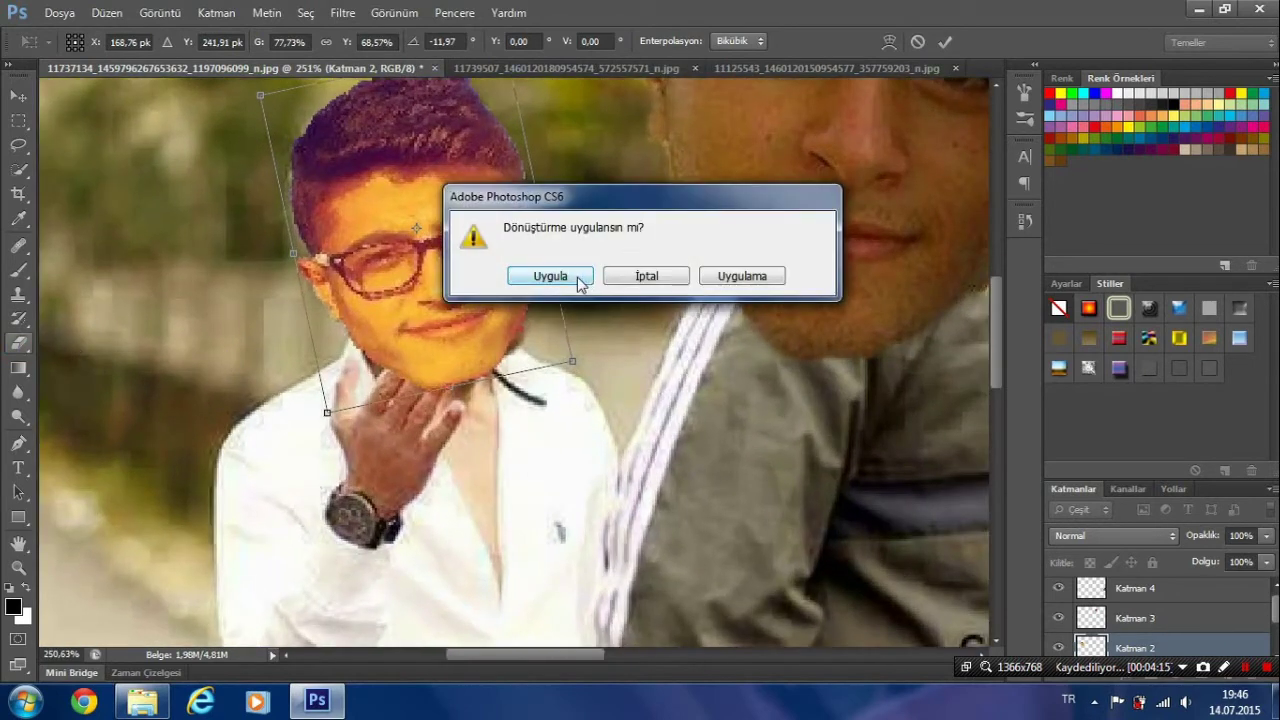
pyautogui.click(549, 276)
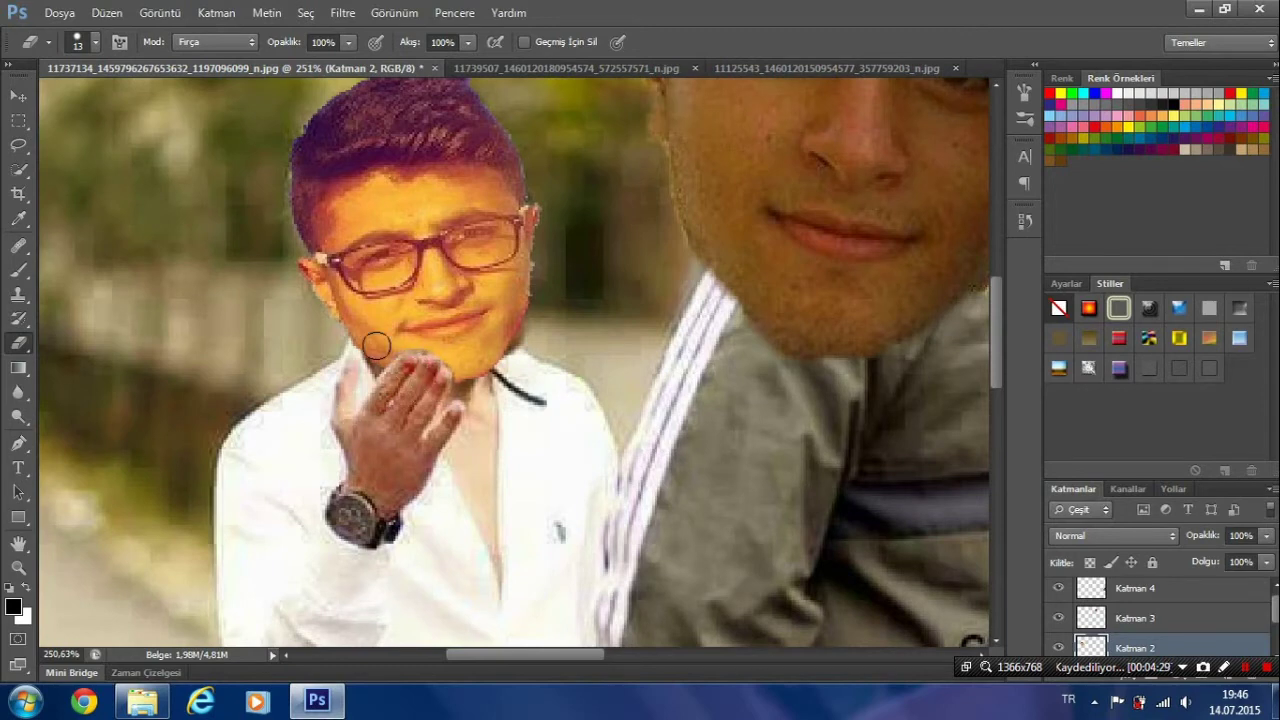
pyautogui.scroll(-5, 376, 345)
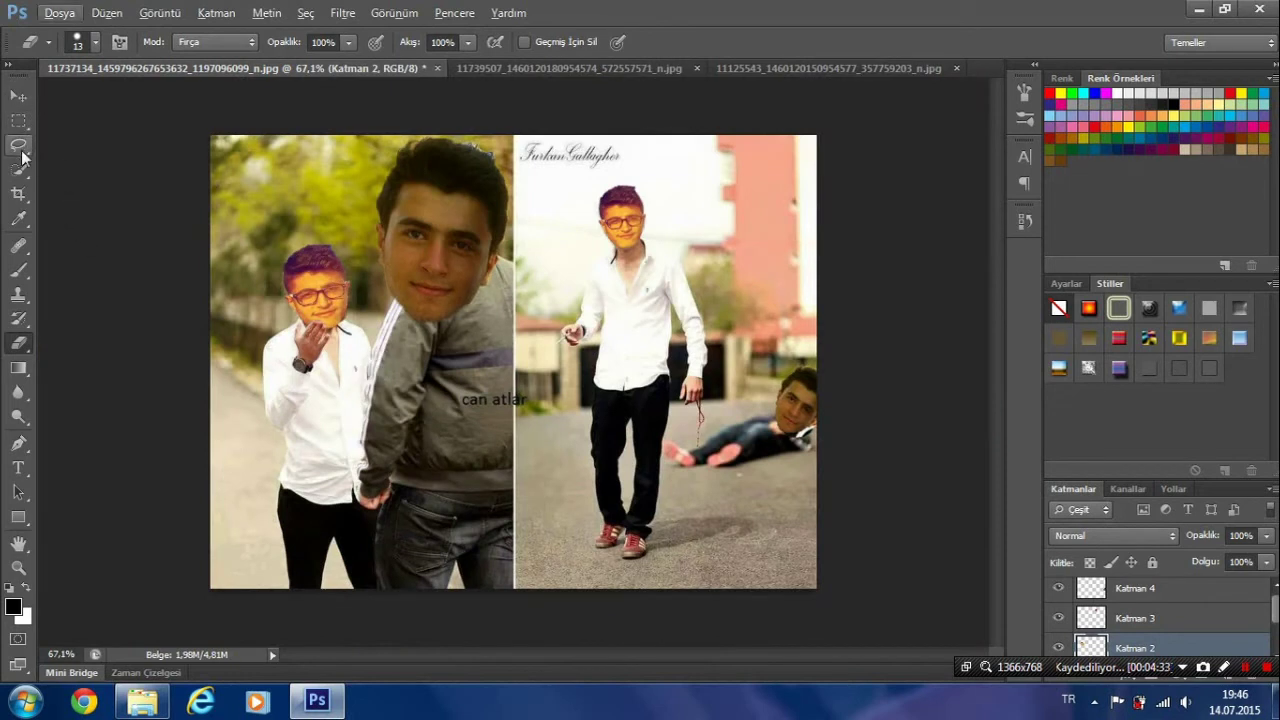
# - Commit Katman 2's Free Transform on the small face
pyautogui.press('l')
pyautogui.rightClick(328, 300)
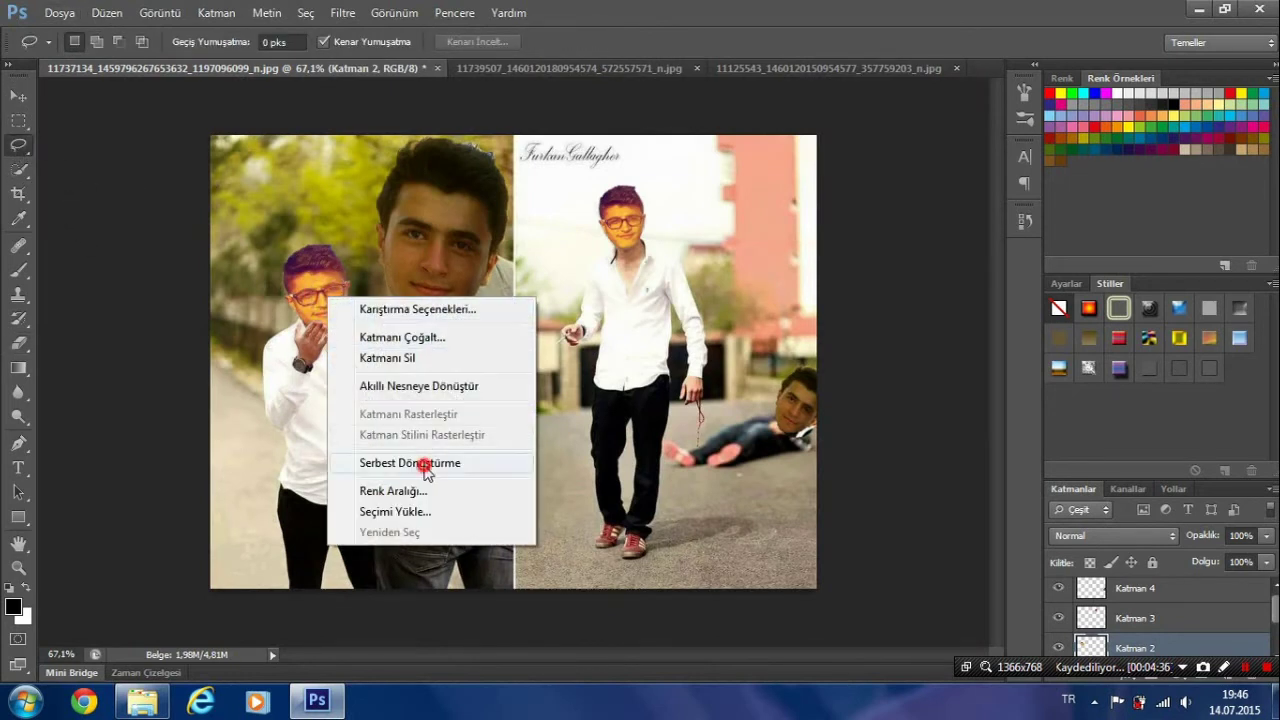
pyautogui.click(425, 457)
pyautogui.press('Return')
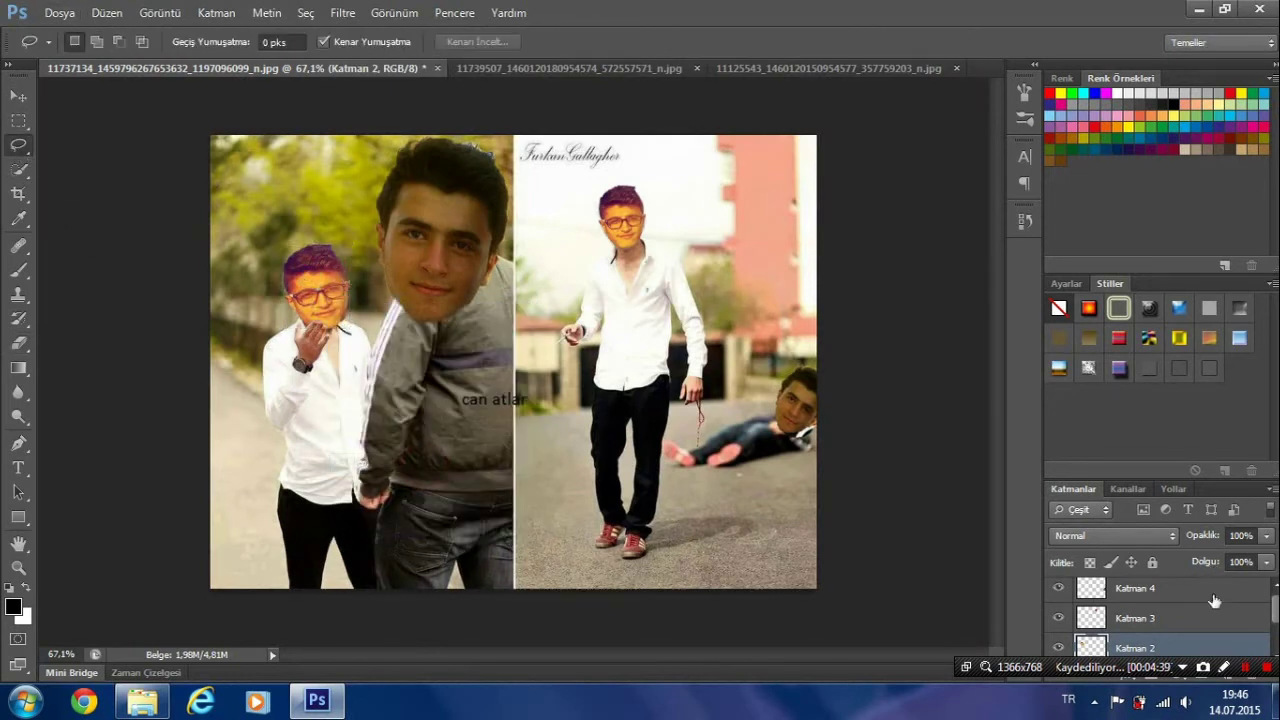
pyautogui.hotkey('alt', '[')
# - Free-transform Katman 1, shrinking the big face to about 76%, tilting it and moving it up-right
pyautogui.click(18, 170)
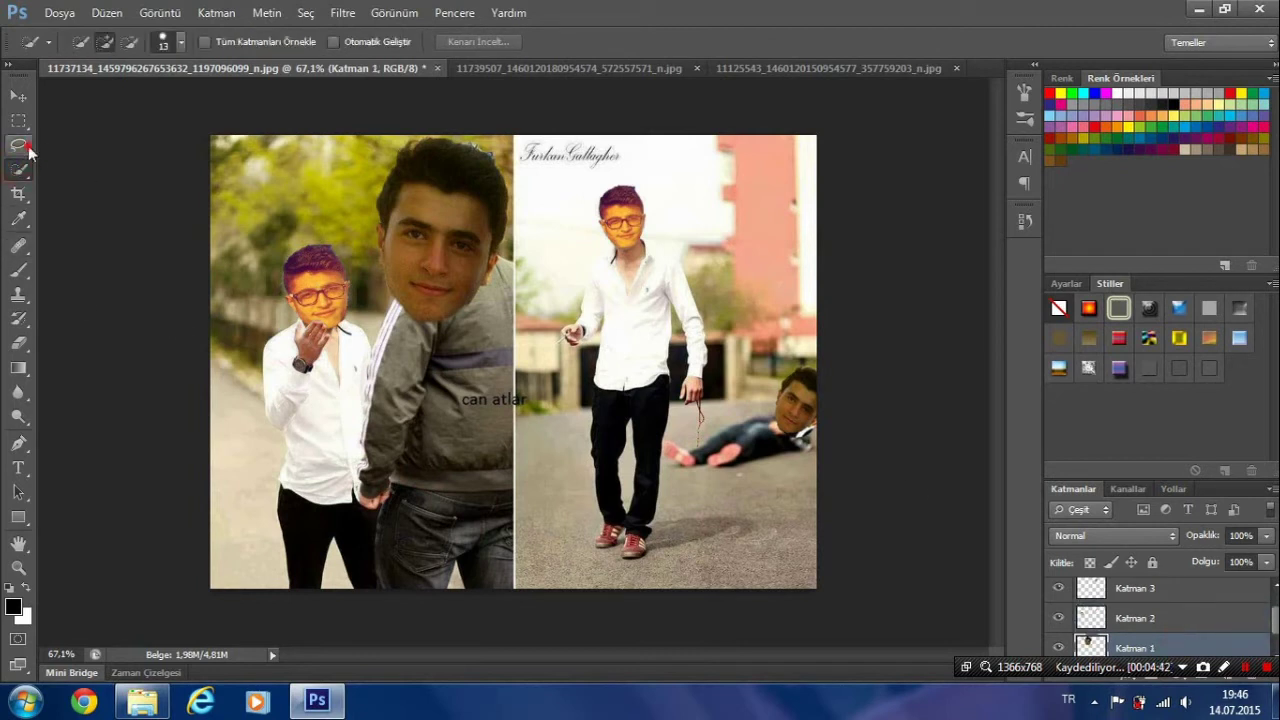
pyautogui.press('l')
pyautogui.rightClick(405, 187)
pyautogui.click(503, 365)
pyautogui.moveTo(512, 151)
pyautogui.mouseDown()
pyautogui.moveTo(480, 198)
pyautogui.moveTo(548, 165)
pyautogui.mouseUp()
pyautogui.moveTo(437, 217)
pyautogui.mouseDown()
pyautogui.moveTo(457, 176)
pyautogui.moveTo(498, 209)
pyautogui.moveTo(477, 198)
pyautogui.moveTo(471, 213)
pyautogui.mouseUp()
# - Flip the big face horizontally and back, then nudge its bottom edge
pyautogui.rightClick(463, 210)
pyautogui.click(543, 492)
pyautogui.rightClick(476, 196)
pyautogui.click(543, 492)
pyautogui.moveTo(456, 283); pyautogui.dragTo(455, 287)
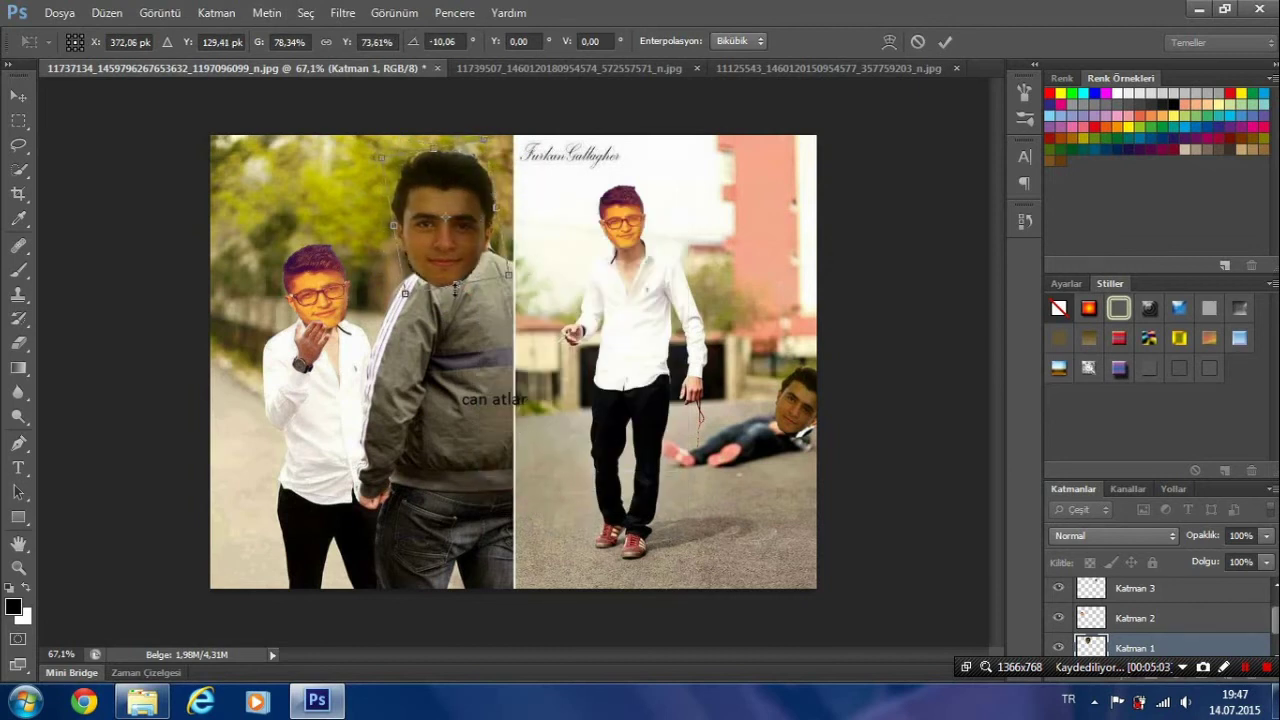
# - Commit the big face's transform and open Save for Web with the preview fitted to the collage
pyautogui.press('Return')
pyautogui.click(59, 12)
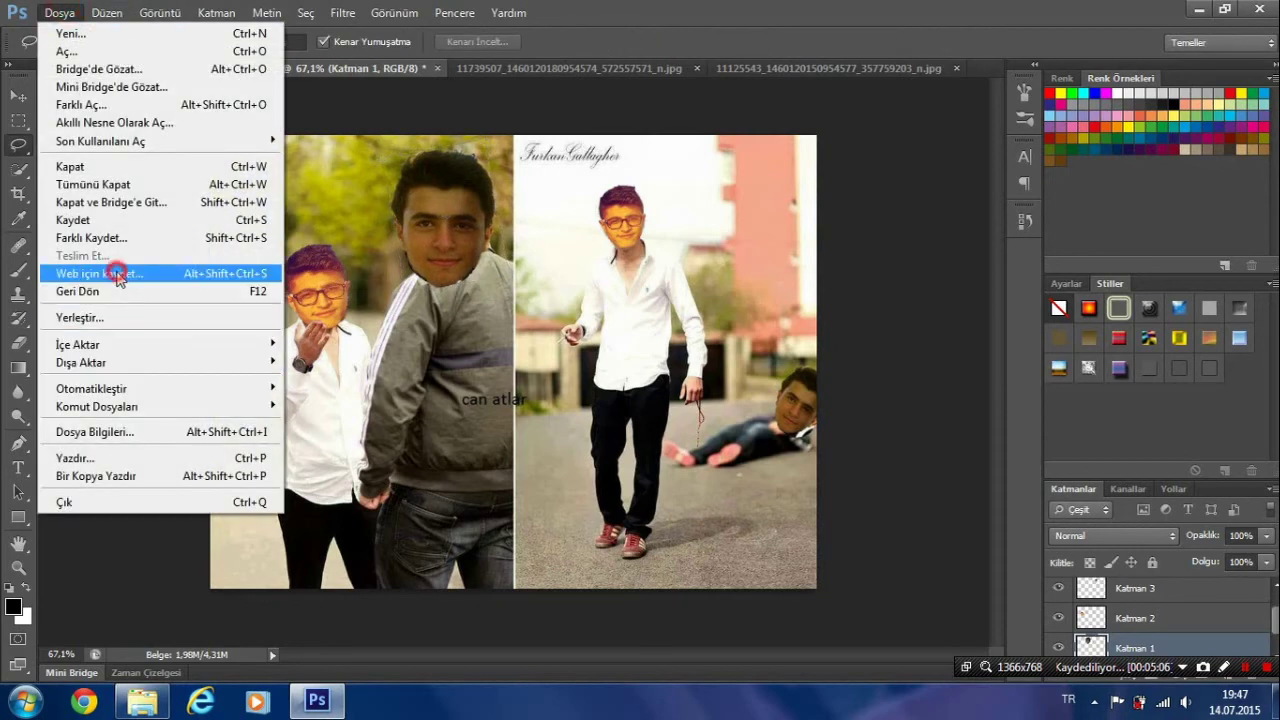
pyautogui.click(120, 212)
pyautogui.click(148, 632)
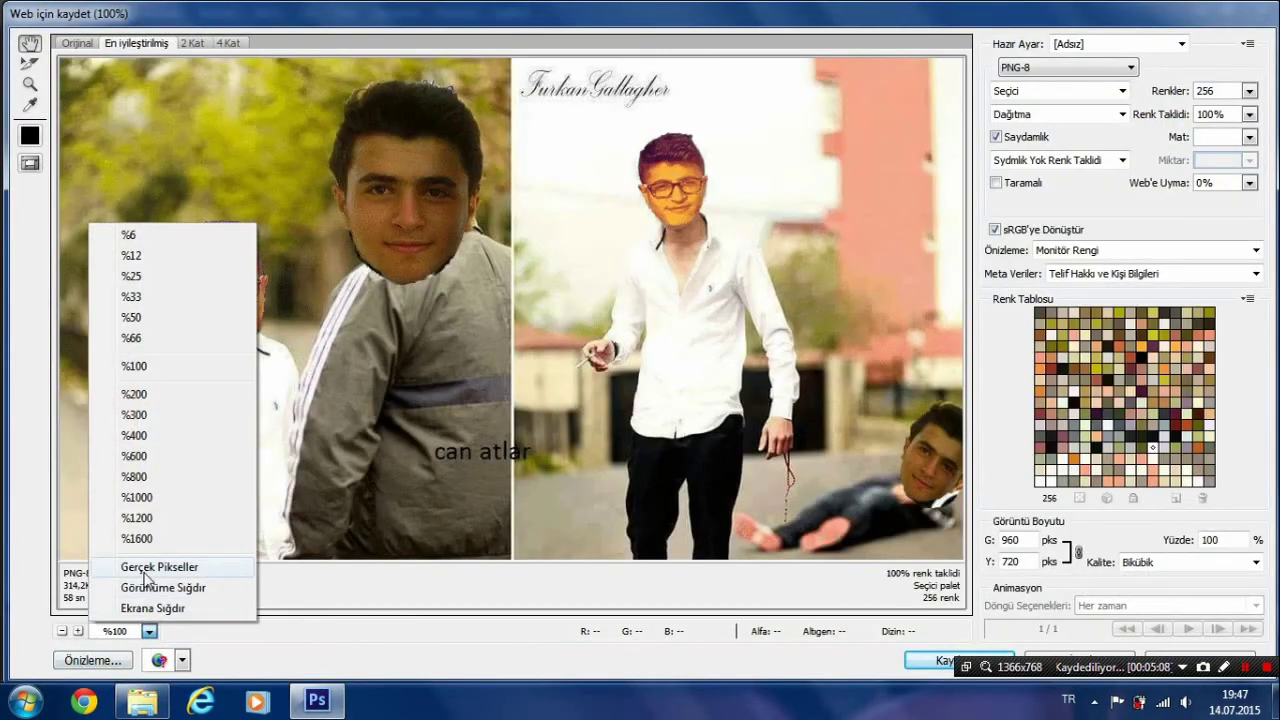
pyautogui.click(152, 602)
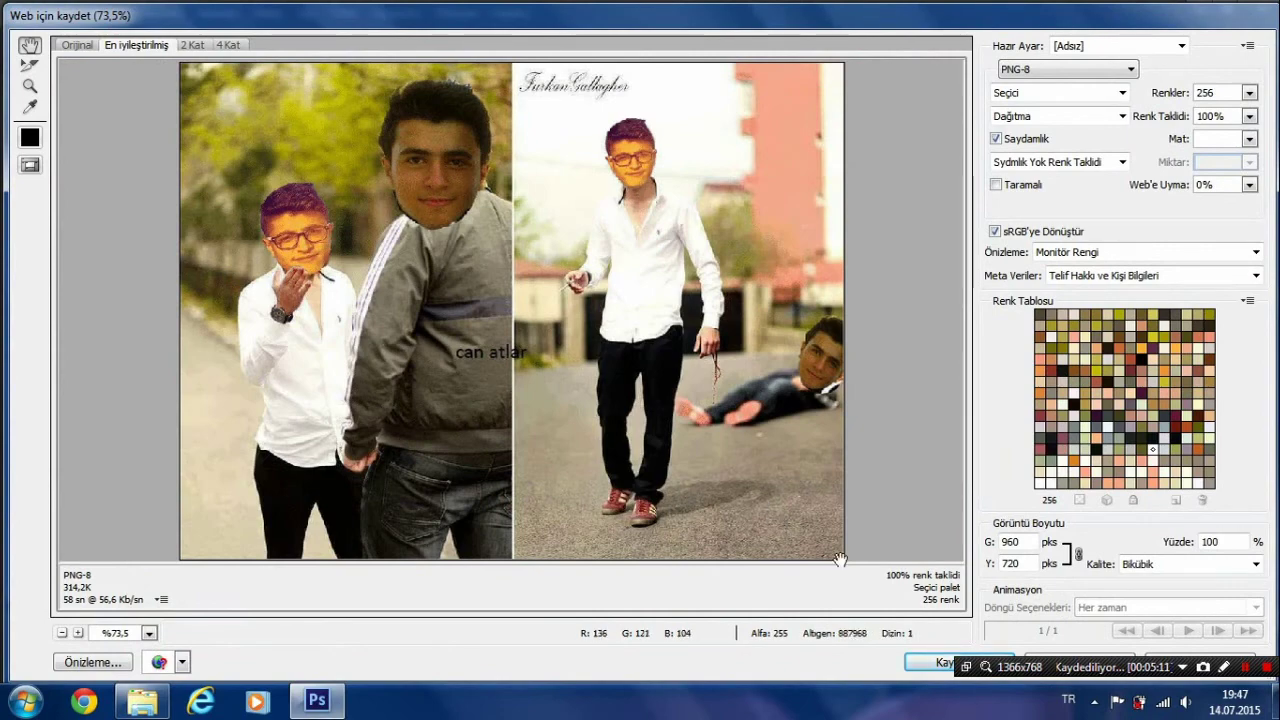
# - Save the collage as a PNG-8 named MAÇO to the desktop, dismissing the non-Latin filename warning
pyautogui.click(935, 662)
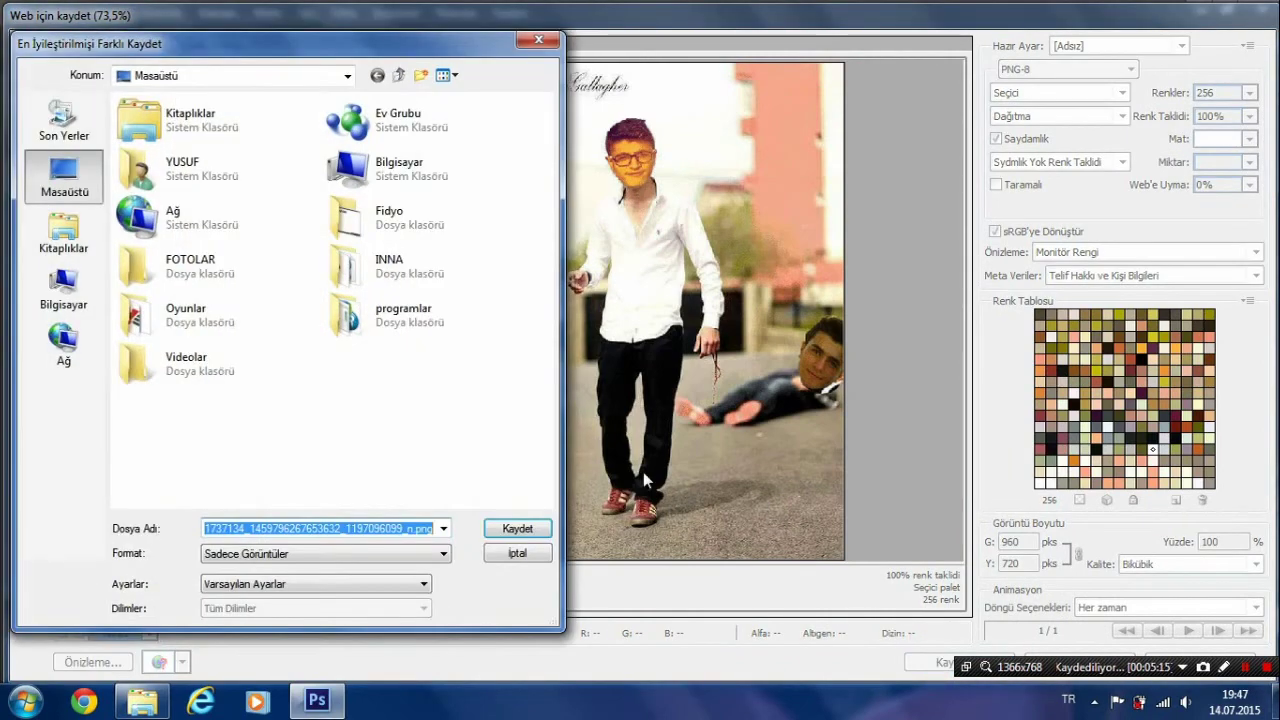
pyautogui.write('RKÇE')
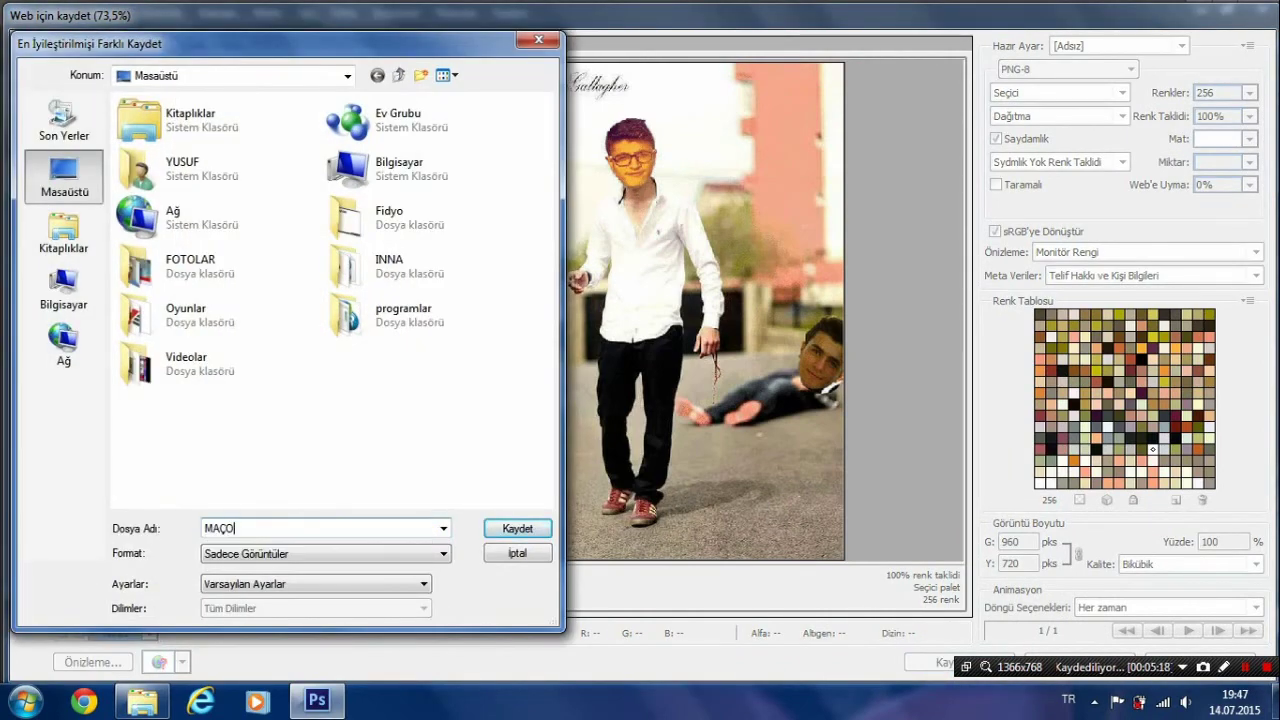
pyautogui.click(515, 528)
pyautogui.click(690, 293)
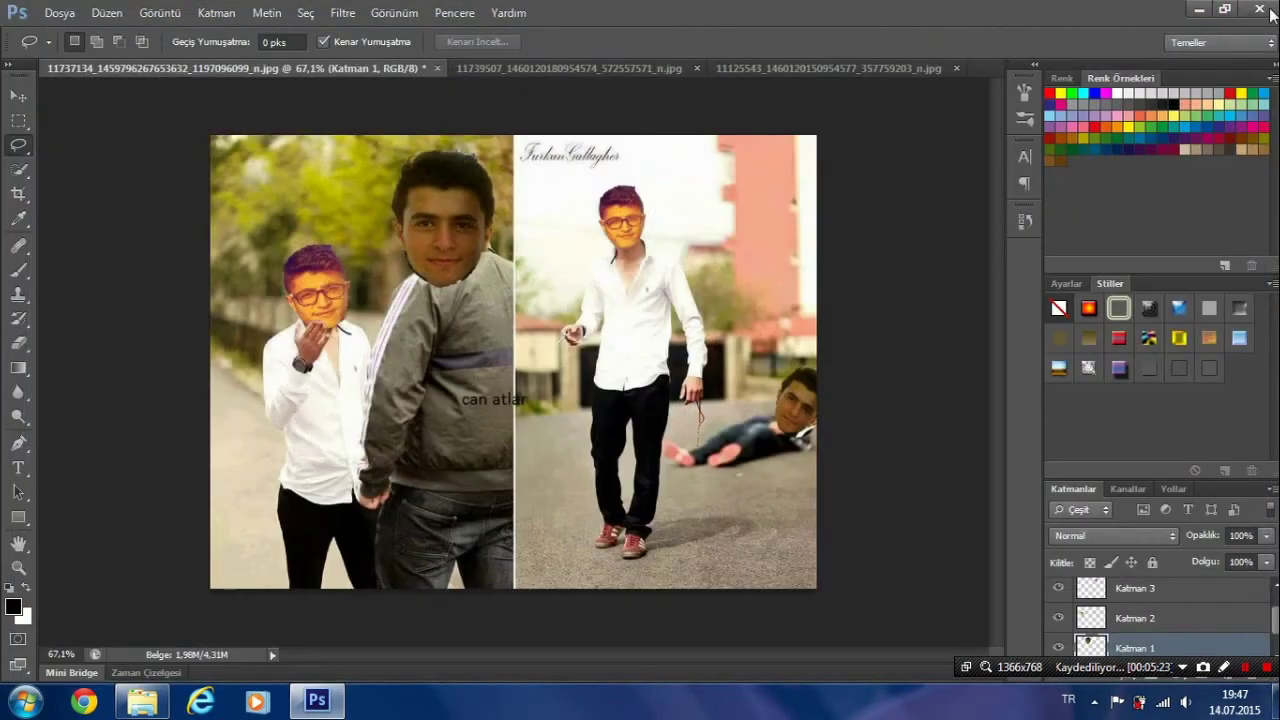
# - Quit Photoshop without saving any open documents, then close the folder window
pyautogui.click(1260, 9)
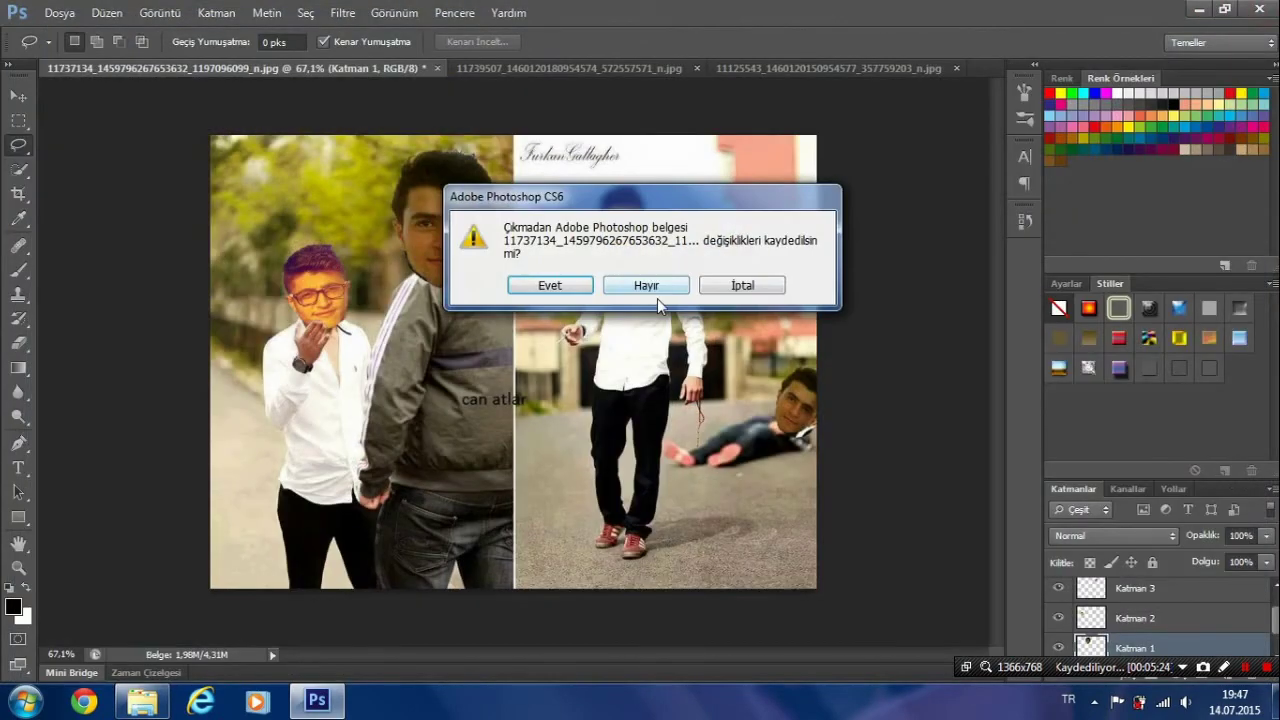
pyautogui.click(649, 287)
pyautogui.click(649, 287)
pyautogui.click(649, 287)
pyautogui.click(785, 54)
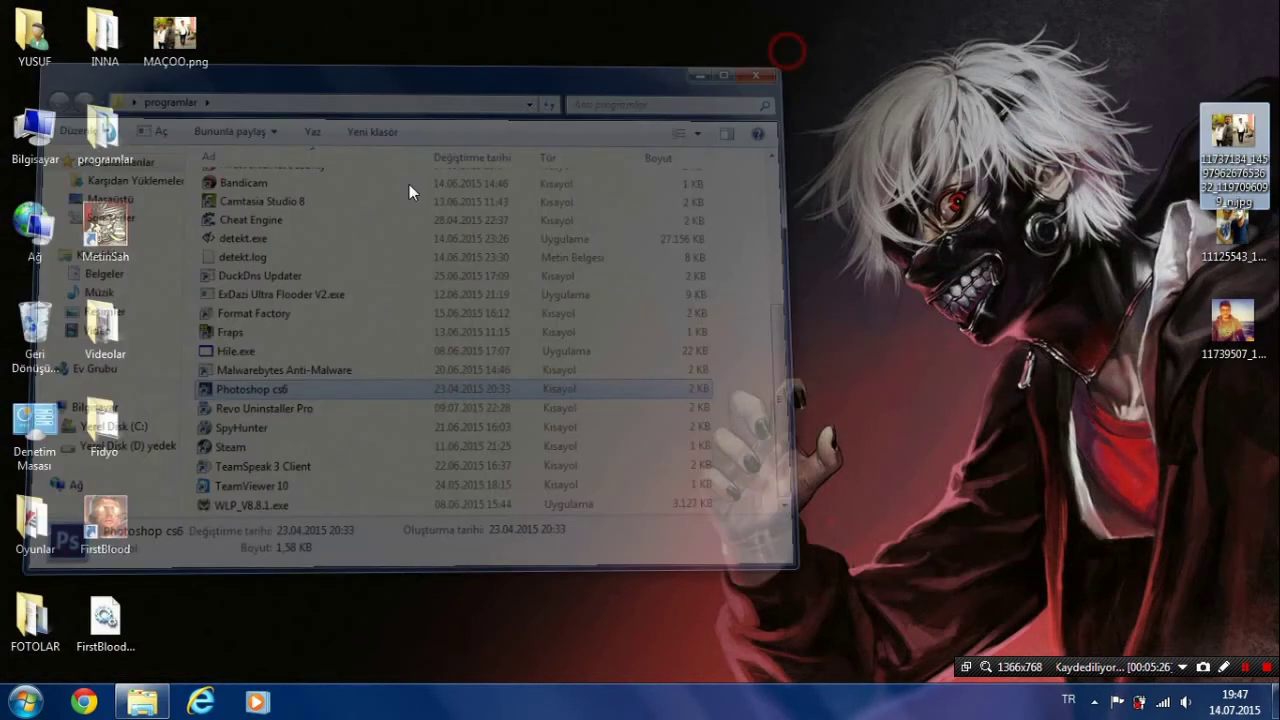
# - Create a new text document on the desktop and open it in Notepad
pyautogui.rightClick(382, 190)
pyautogui.moveTo(505, 366)
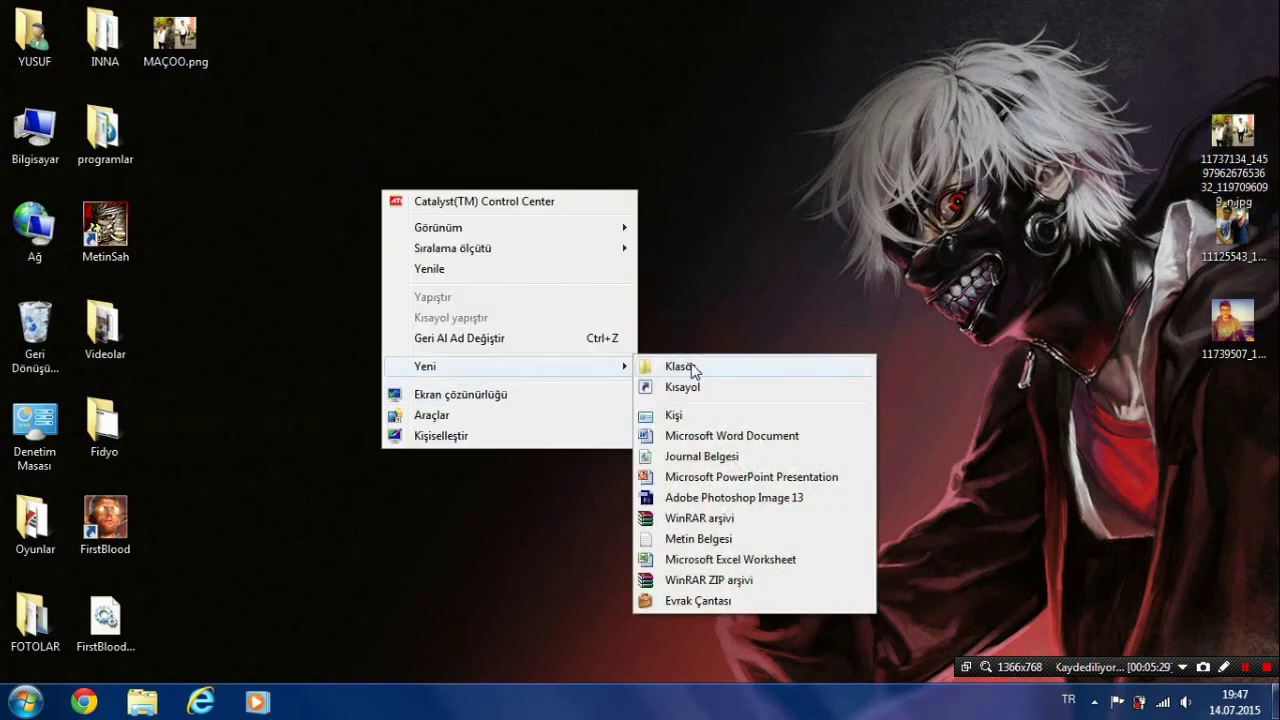
pyautogui.click(723, 536)
pyautogui.click(365, 245)
pyautogui.doubleClick(365, 245)
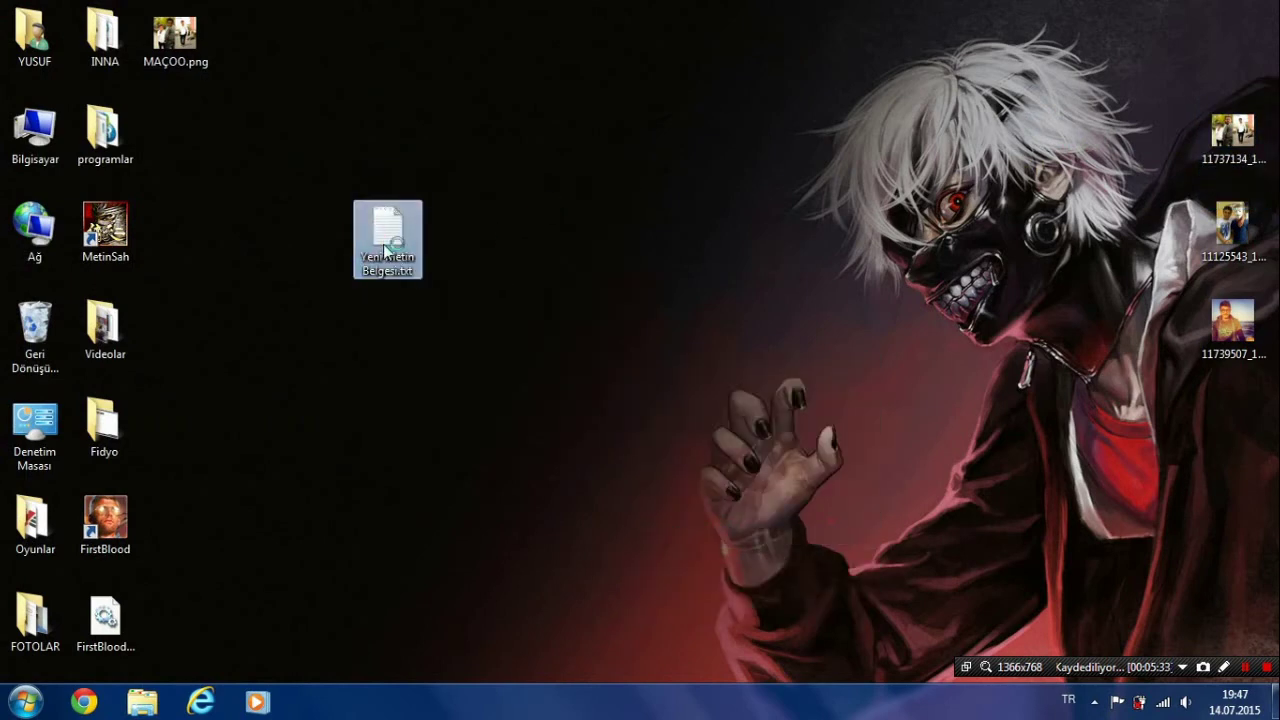